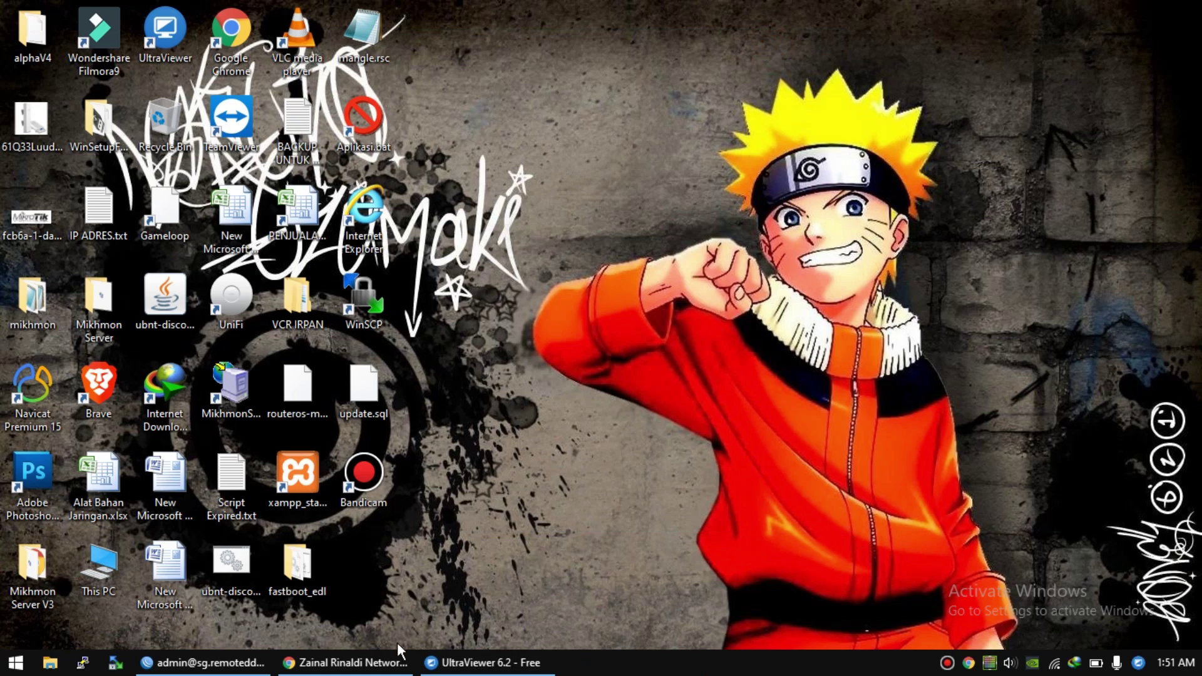
- Switch to Google Chrome and open a new tab
click(376, 657)
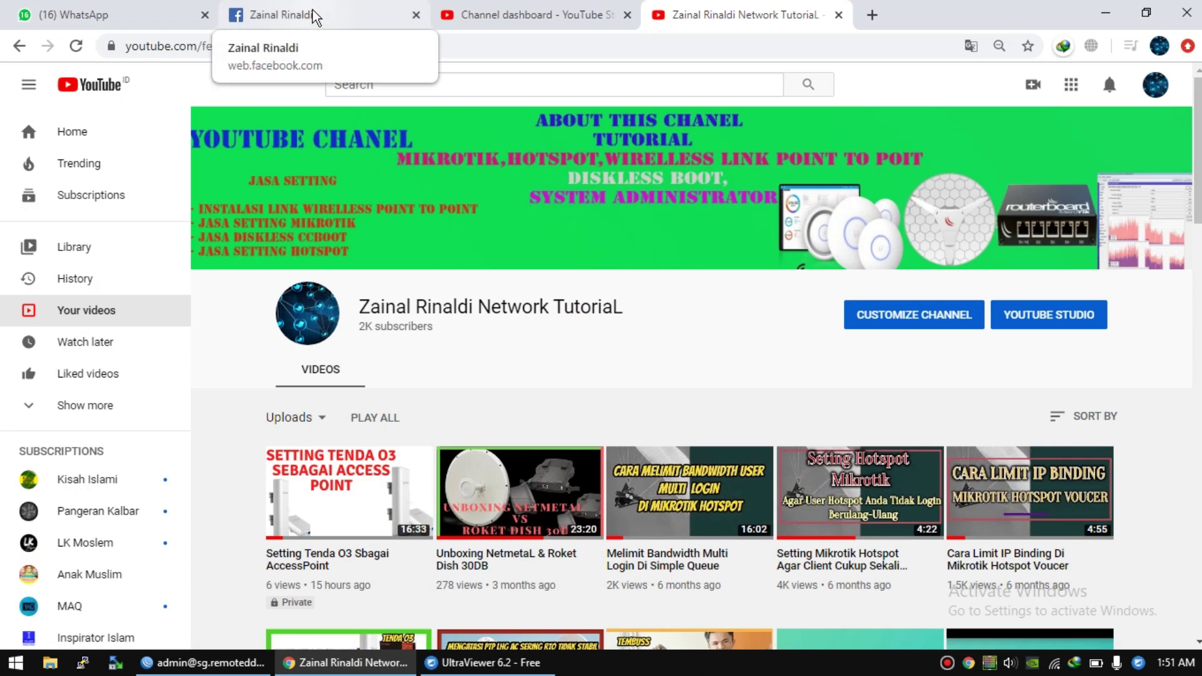
click(872, 15)
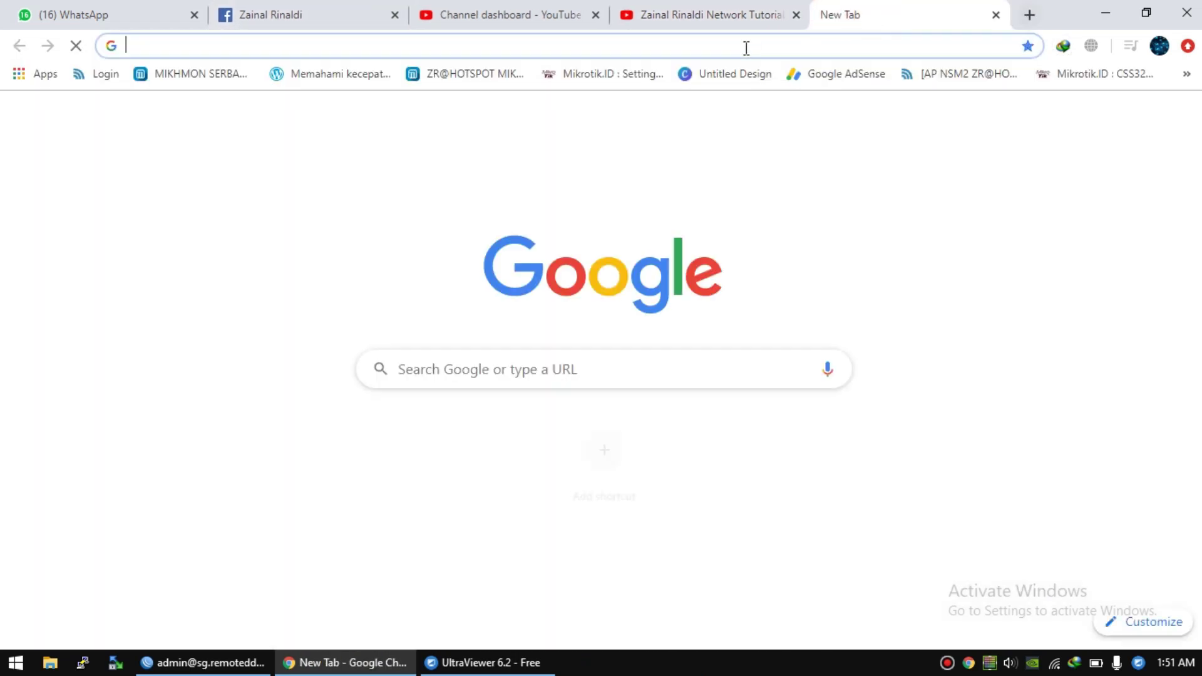
- Try to load the bookmarked login page at gukotunnel.net:4592, with and without the login.cgi path
click(98, 76)
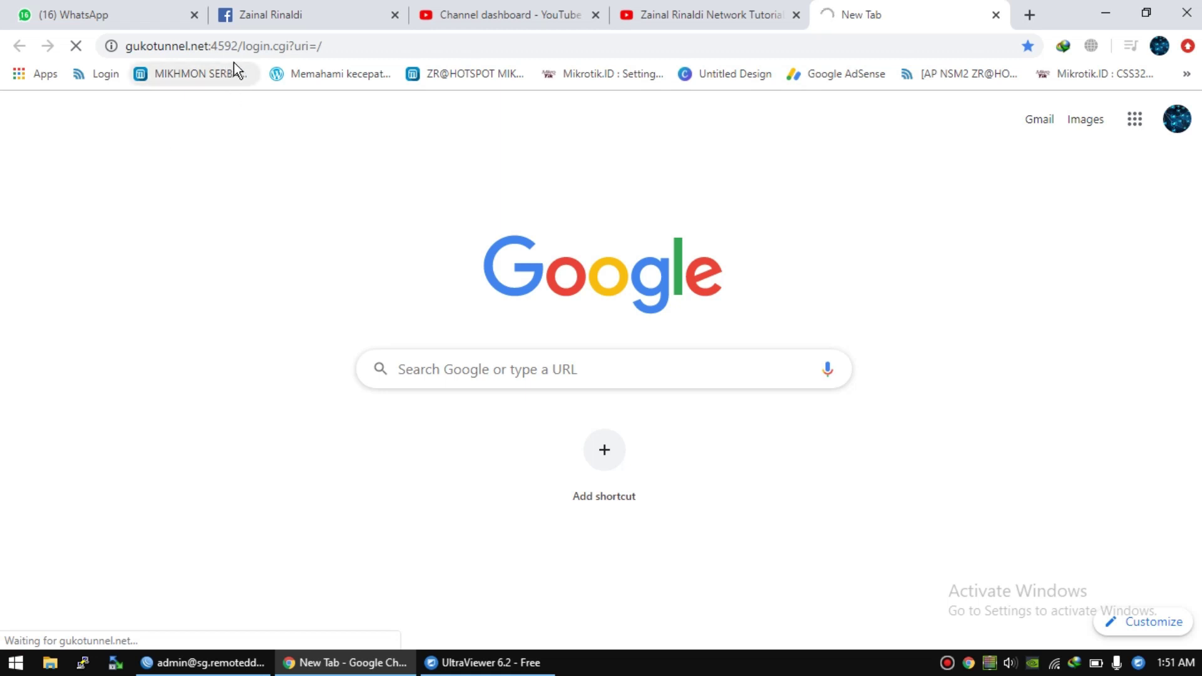
drag(238, 46, 398, 55)
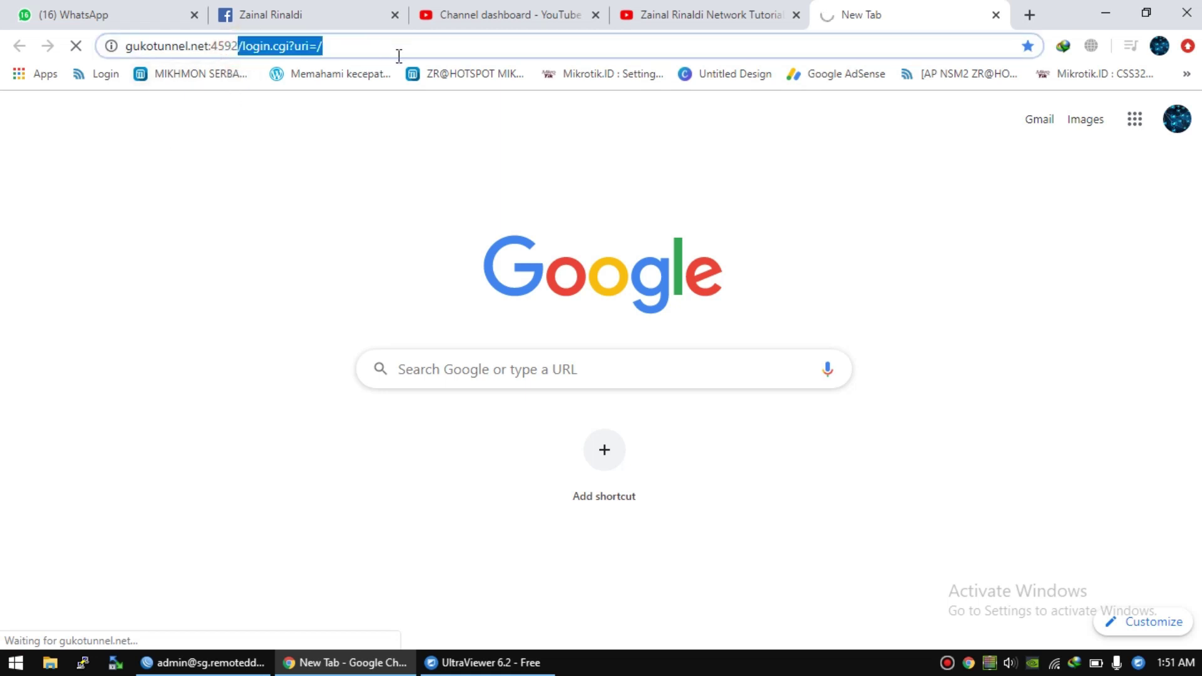
key(BackSpace)
key(Return)
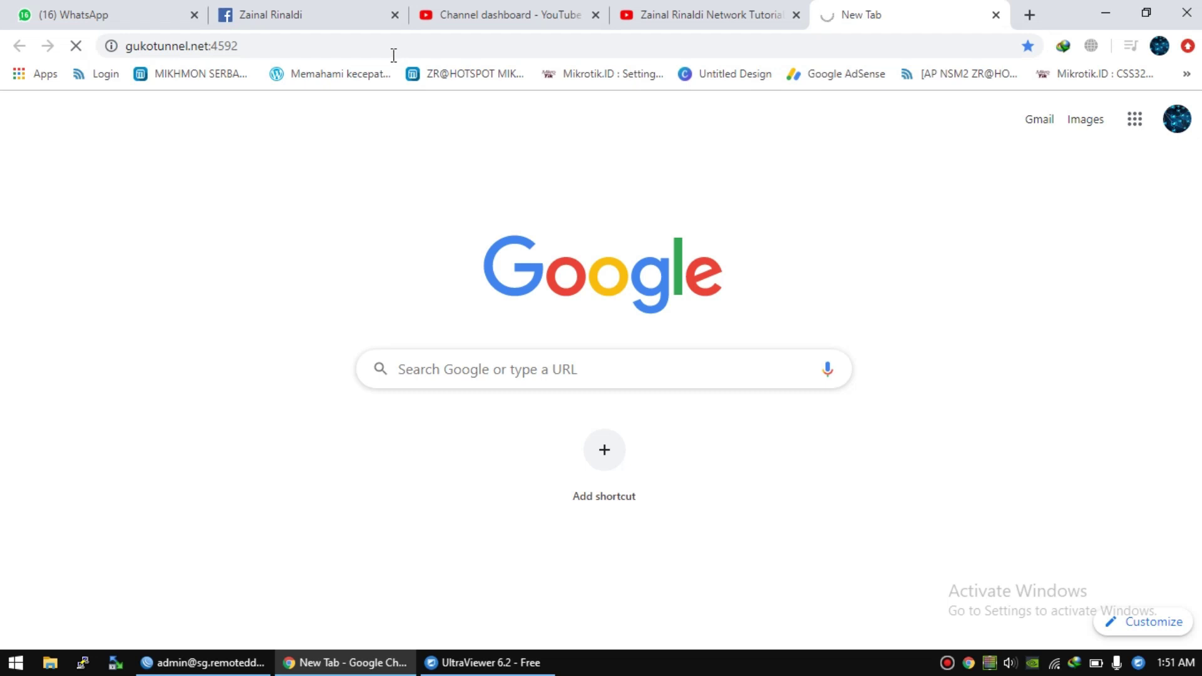
click(355, 47)
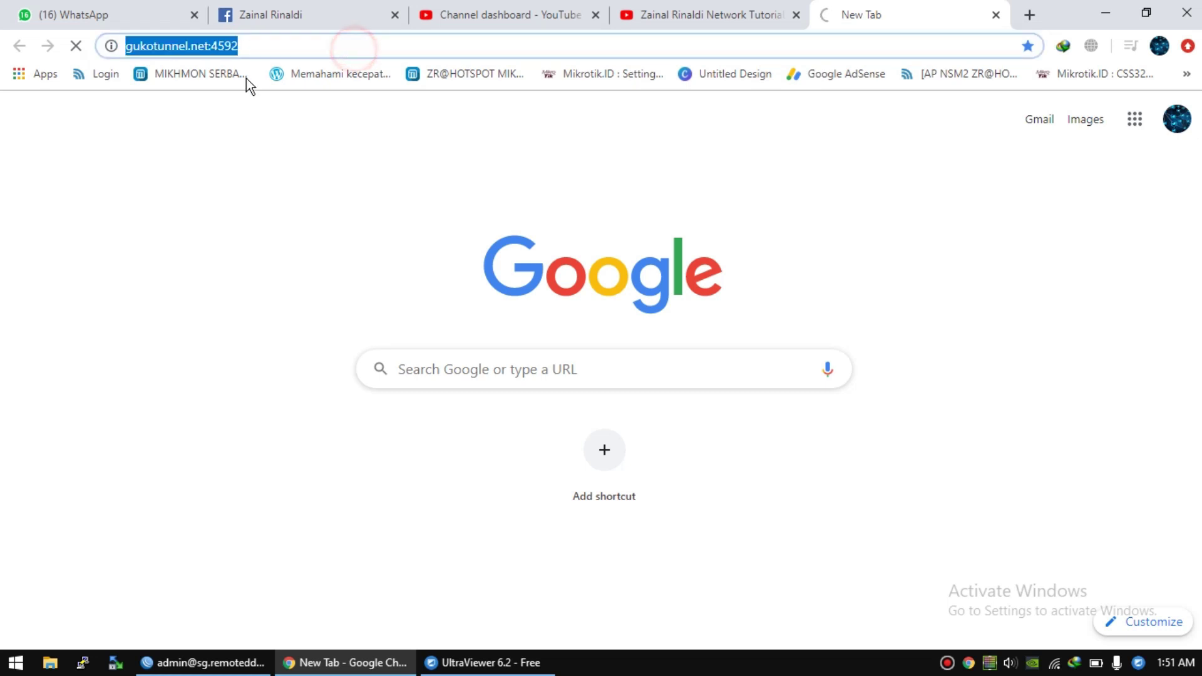
click(75, 46)
click(75, 46)
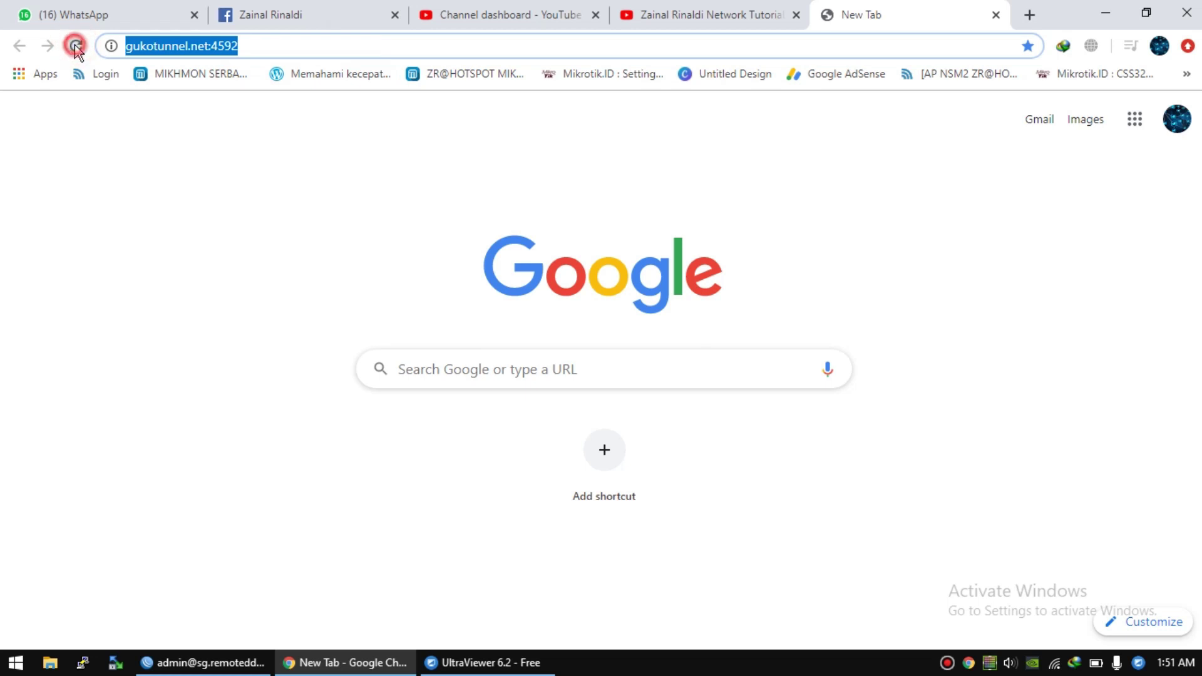
click(96, 78)
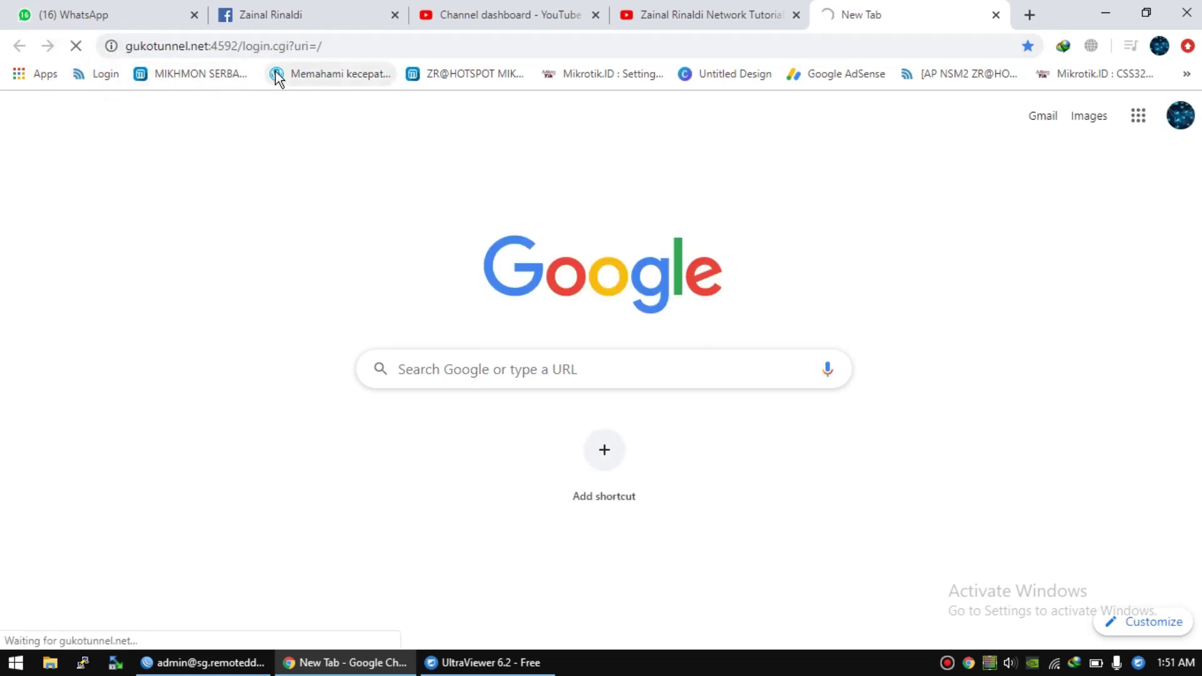
- Open the bookmarked AP NSM2 device page and log in to airOS as ubnt with the saved account password
click(922, 73)
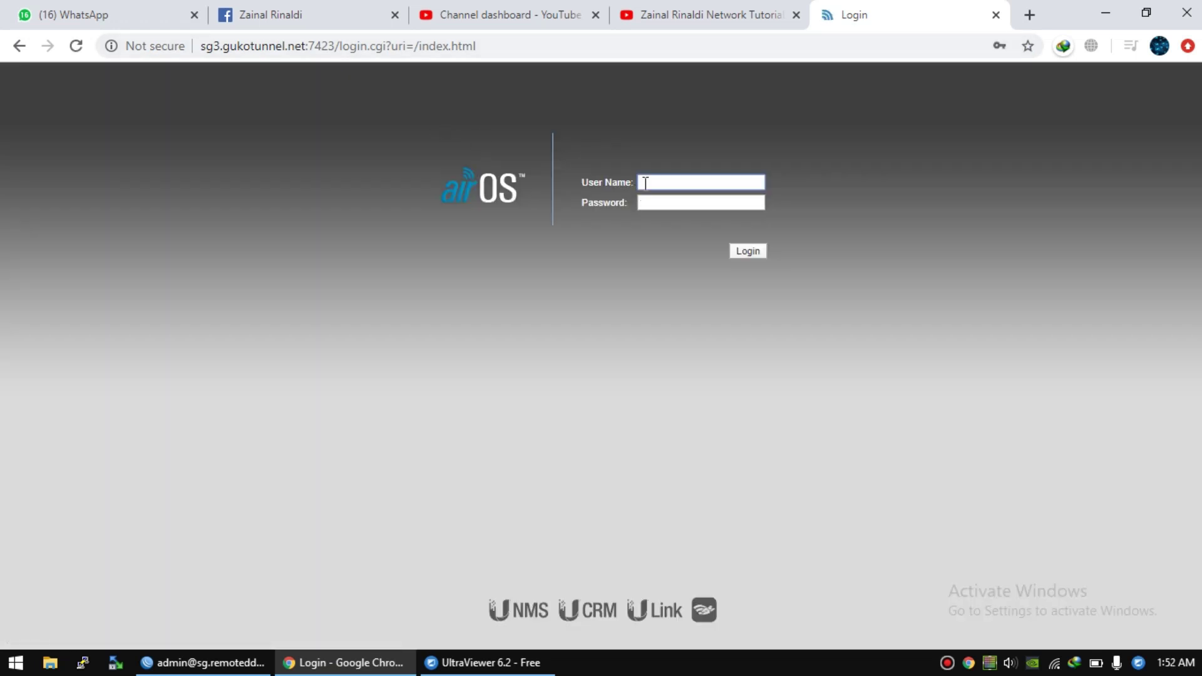
click(645, 183)
click(659, 213)
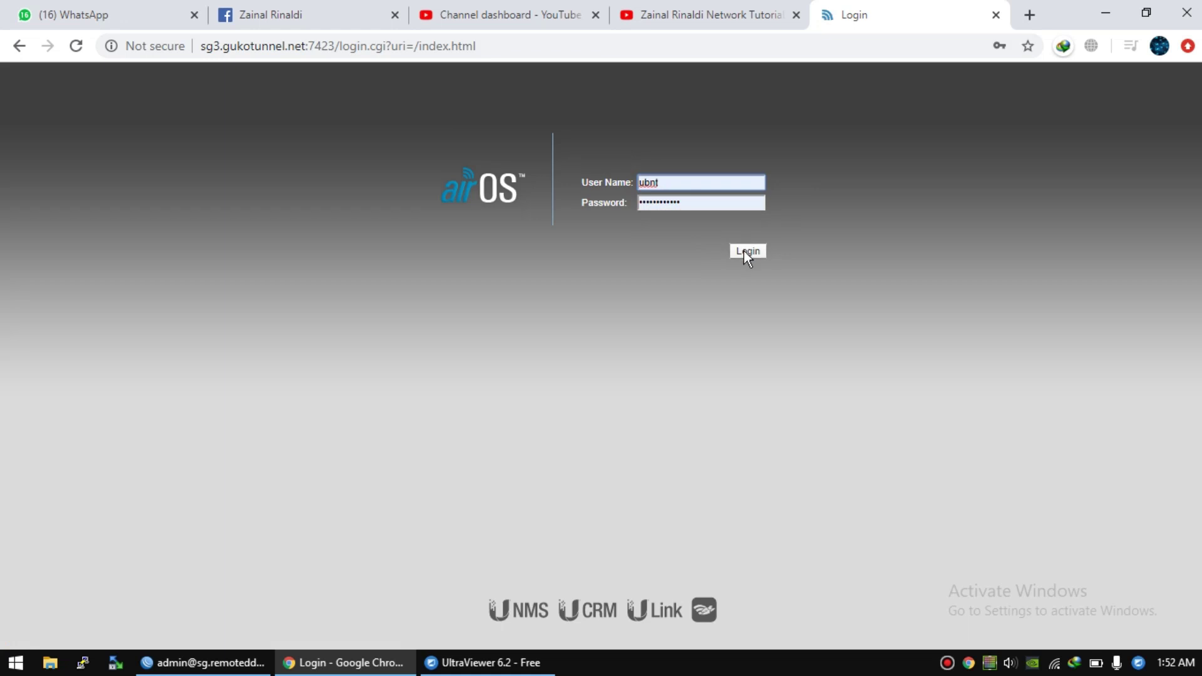
click(745, 251)
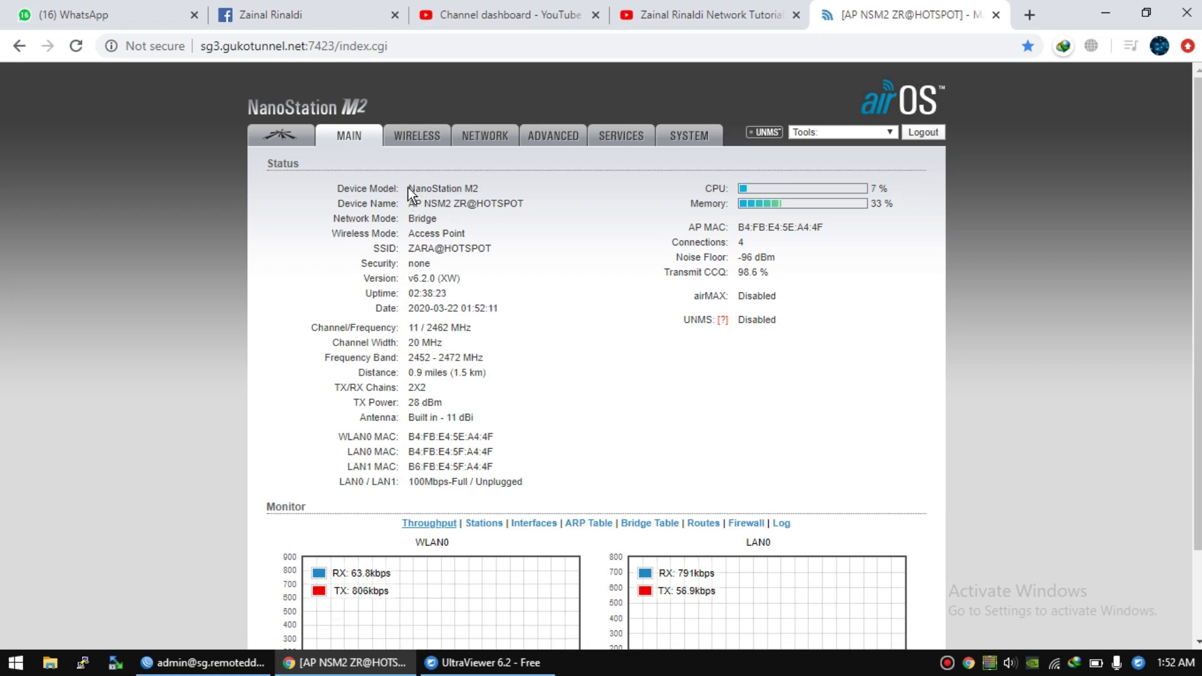
- Examine the device's status details and the WLAN0 and LAN0 throughput graphs
drag(410, 191, 524, 475)
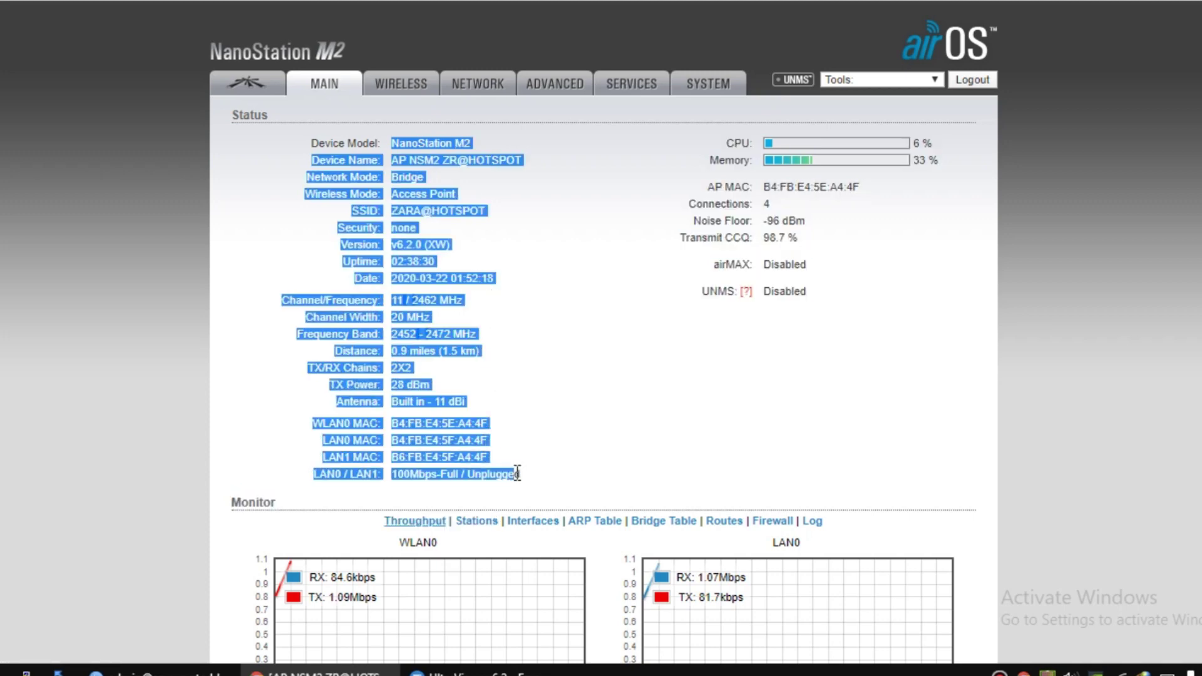
click(648, 385)
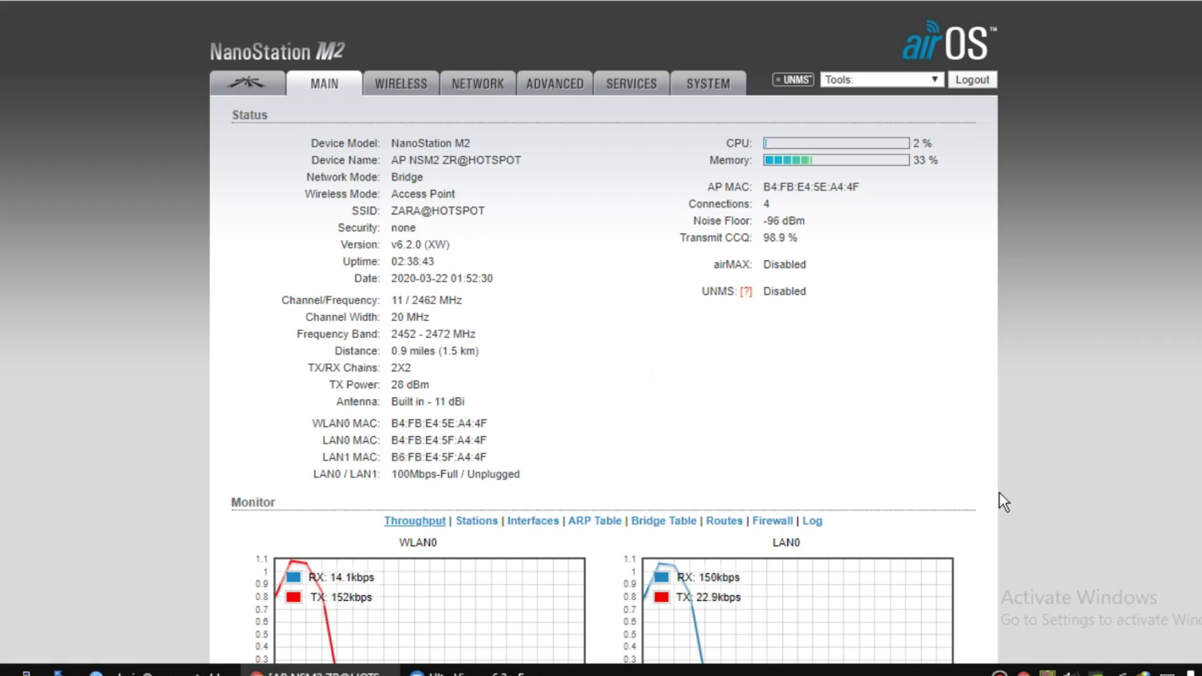
scroll(601, 338, down, 2)
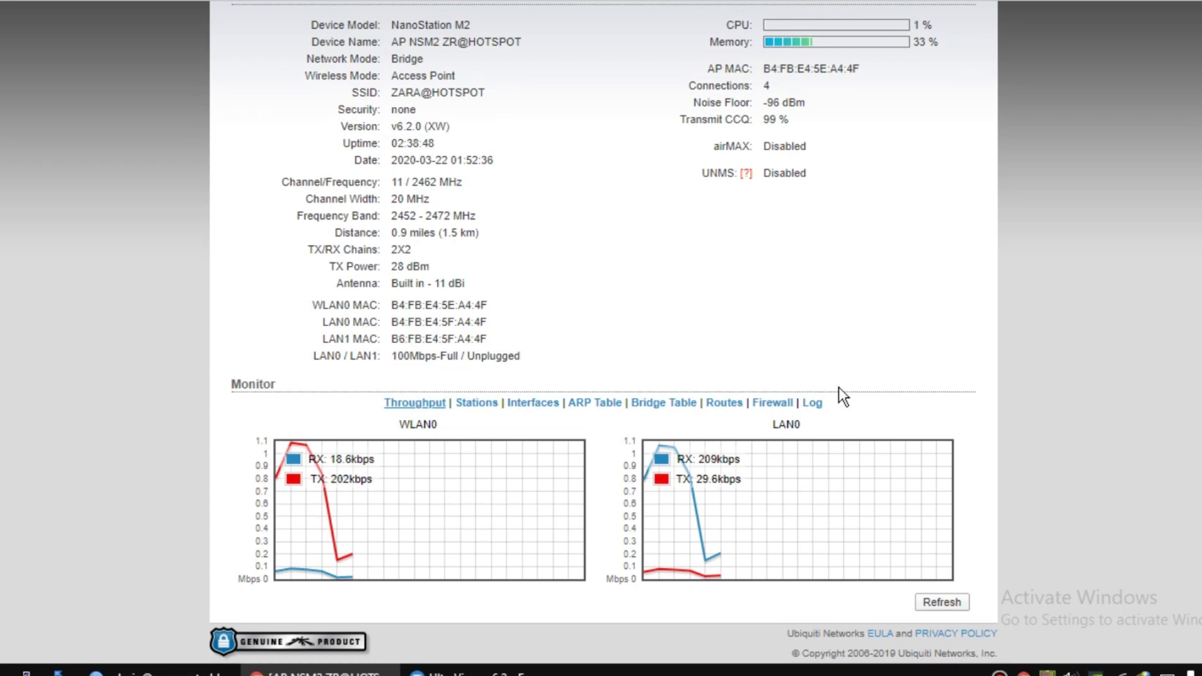
- Show the connected stations in the monitor section and examine their TX/RX rates
click(477, 403)
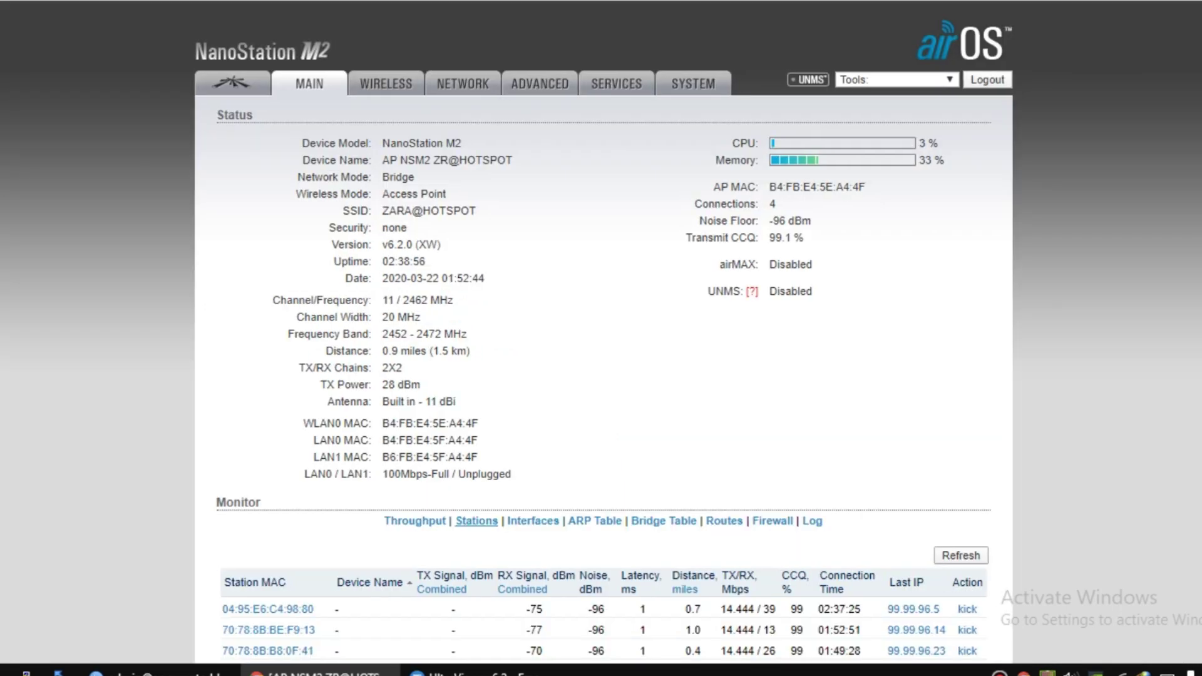
scroll(601, 338, down, 1)
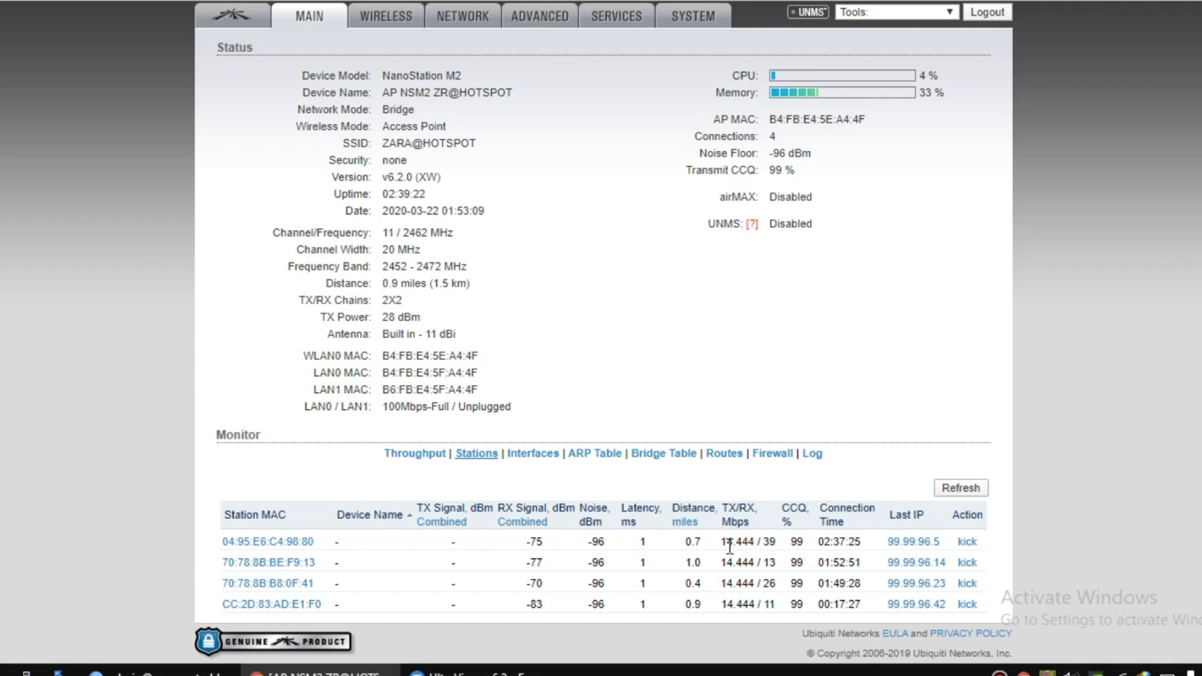
click(726, 544)
mouse_move(726, 544)
mouse_down()
mouse_move(777, 542)
mouse_move(765, 559)
mouse_move(744, 557)
mouse_up()
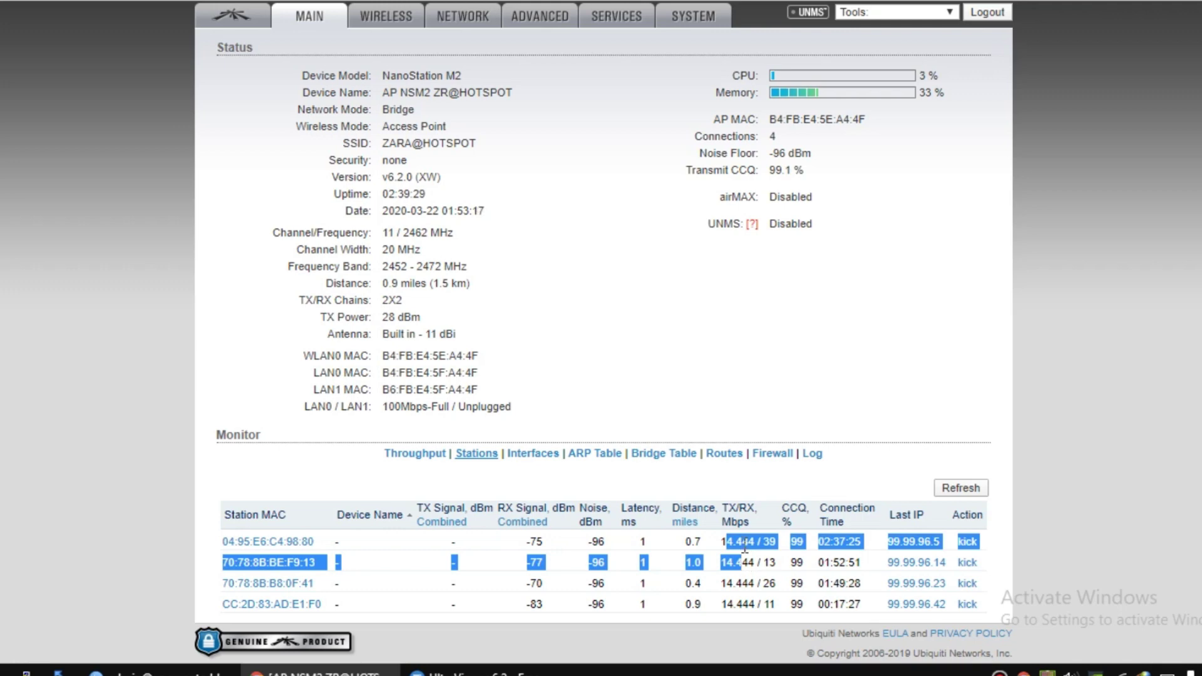
click(745, 547)
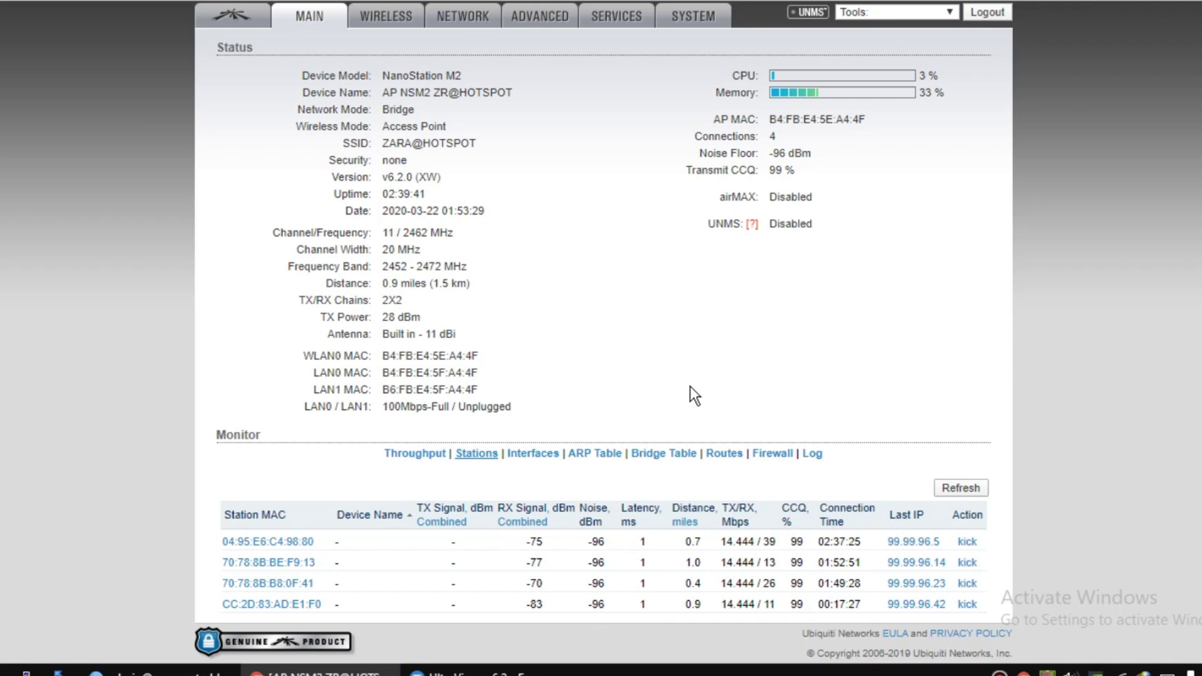
- Check the access point's Transmit CCQ in the status overview
click(725, 168)
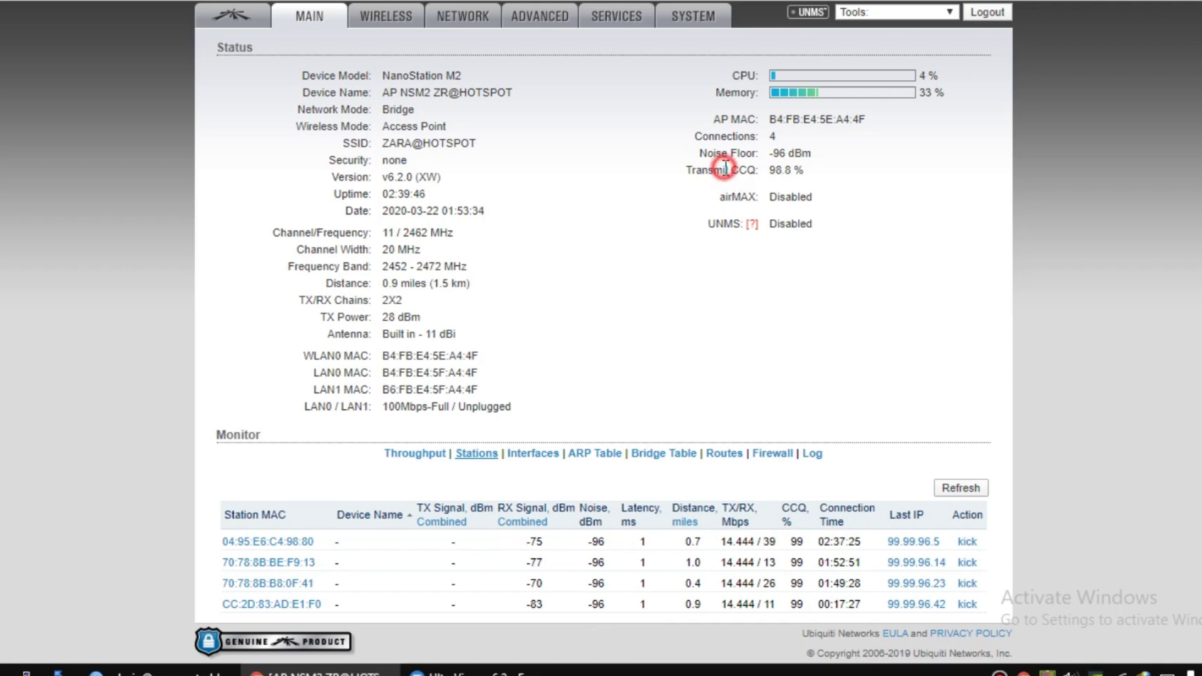
triple_click(776, 169)
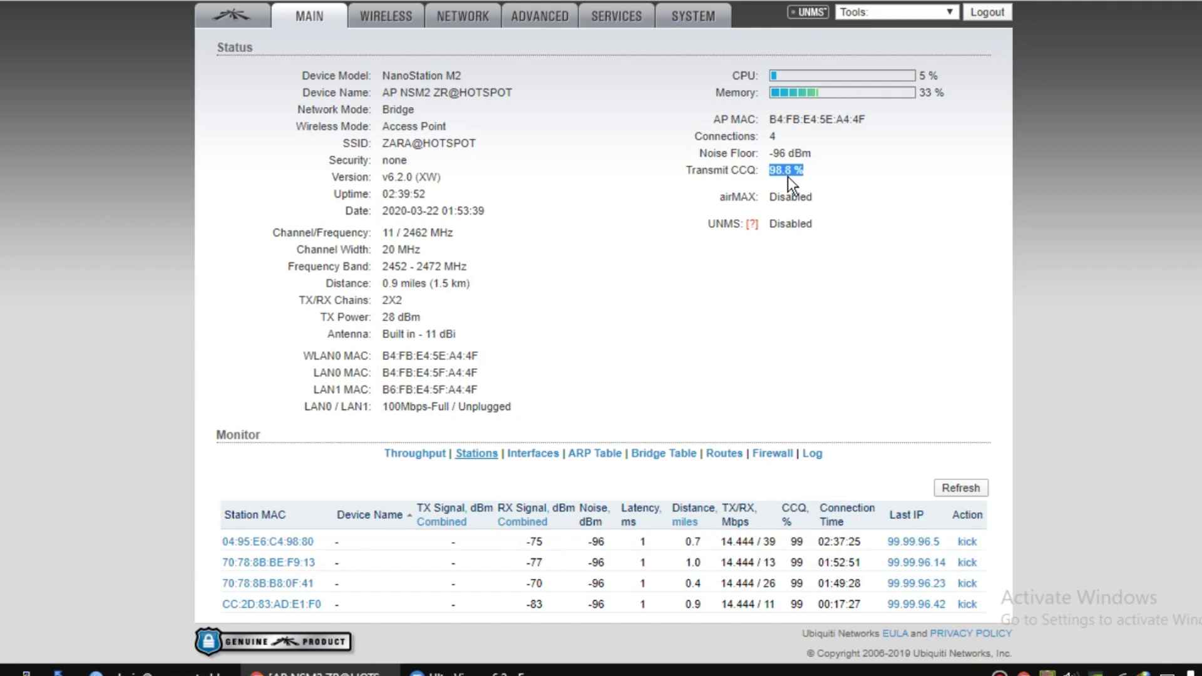
click(808, 247)
- Review the network mode, date, channel frequency and firmware version in the device status
scroll(601, 338, up, 1)
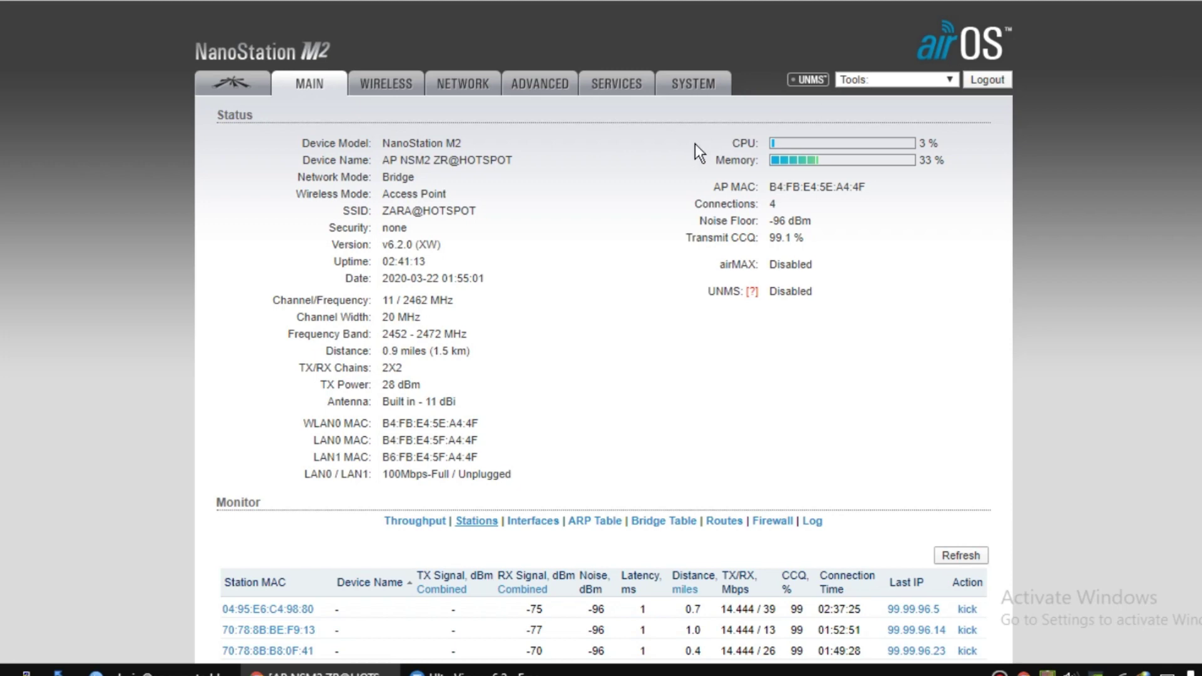
double_click(398, 177)
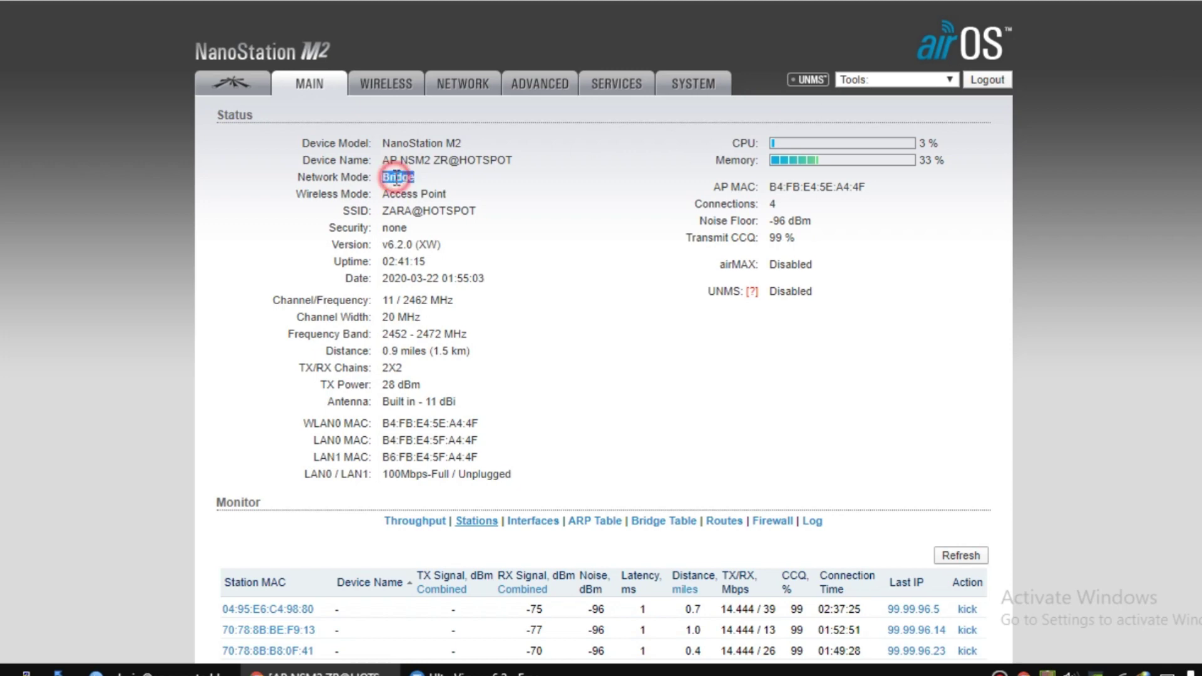
double_click(416, 278)
click(434, 341)
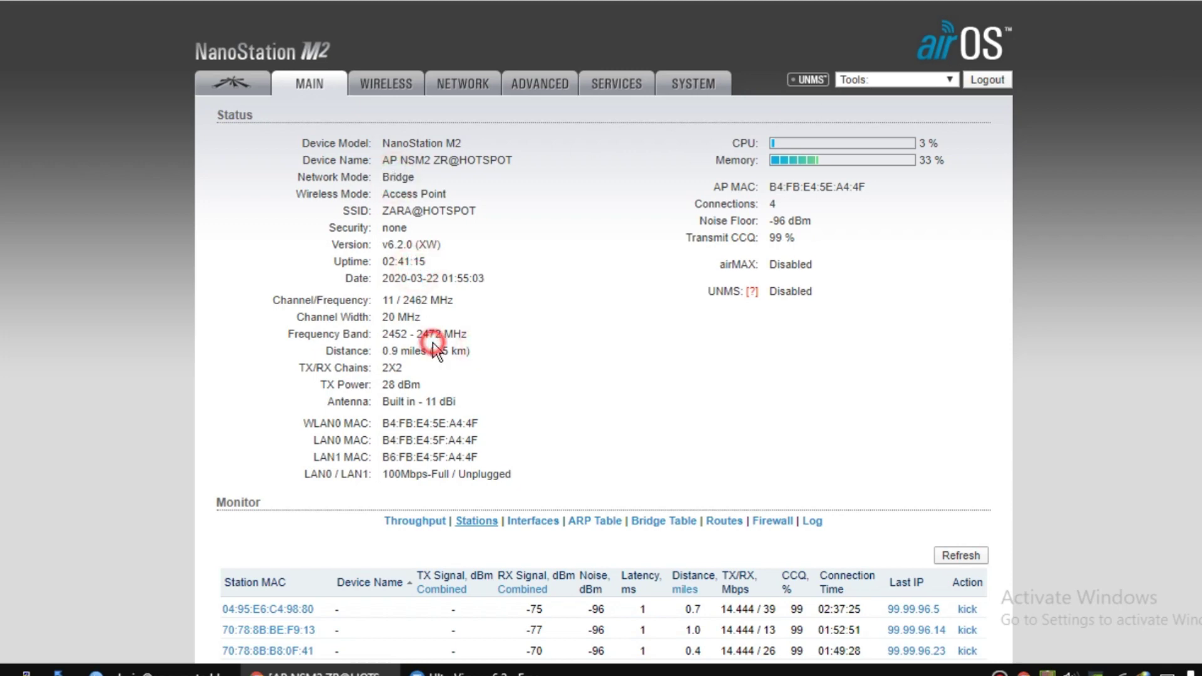
click(428, 293)
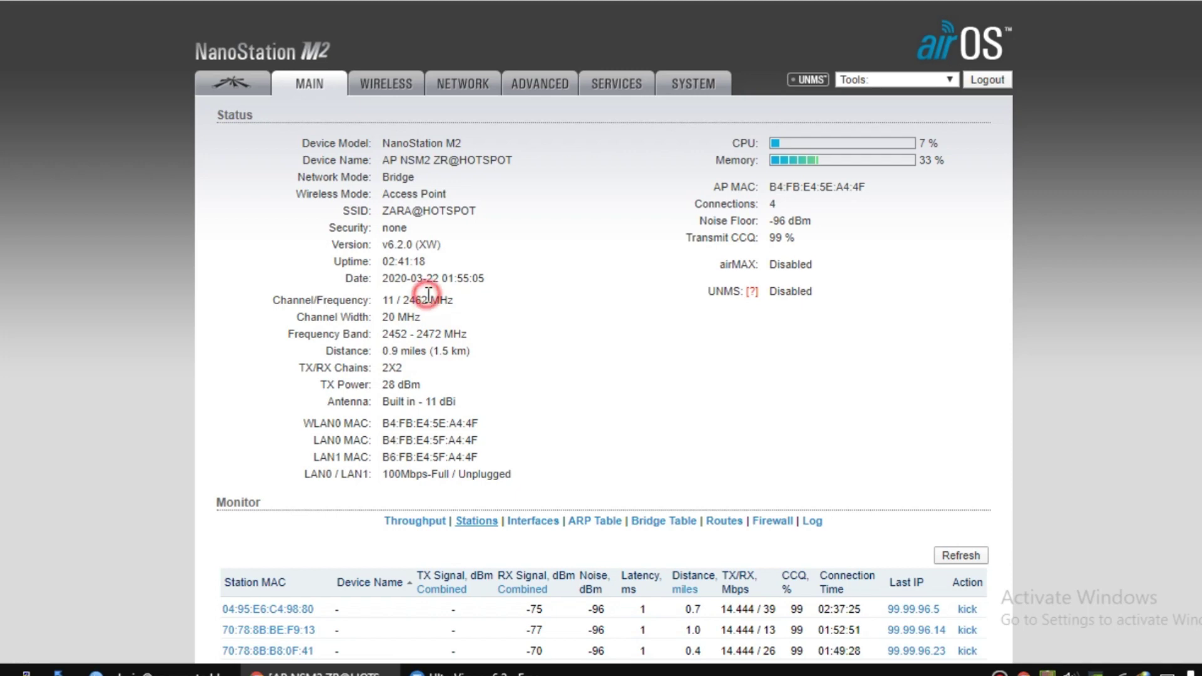
double_click(396, 244)
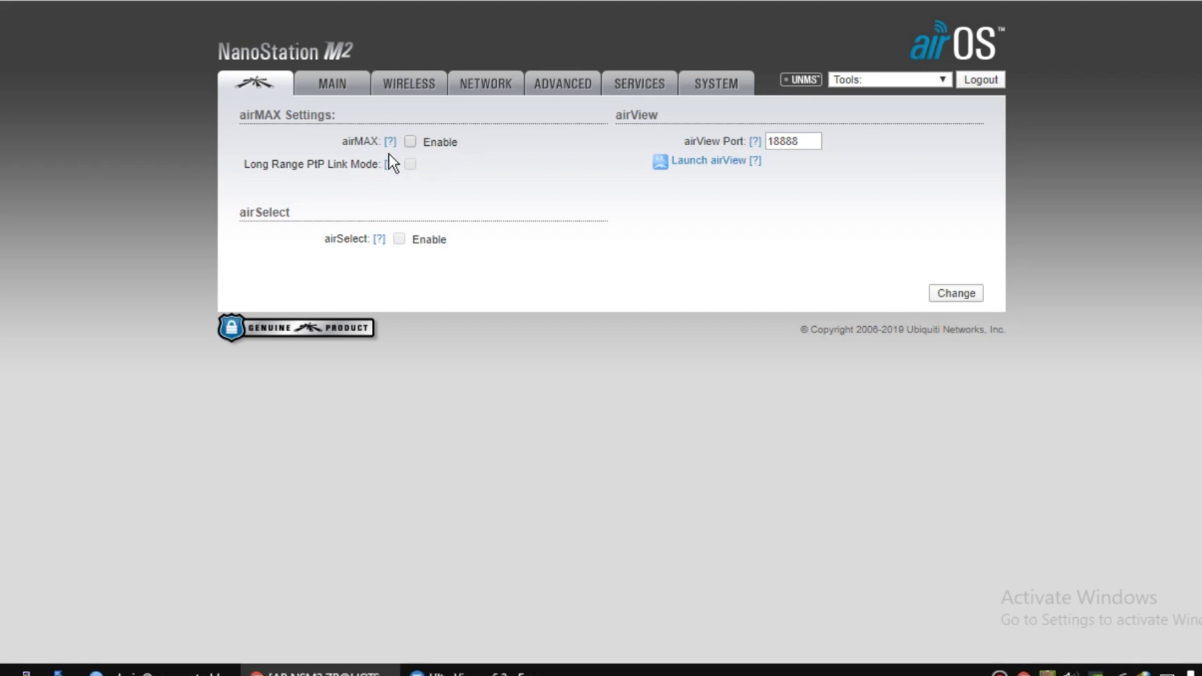
- Open the wireless settings and review the SSID and the output power
click(329, 86)
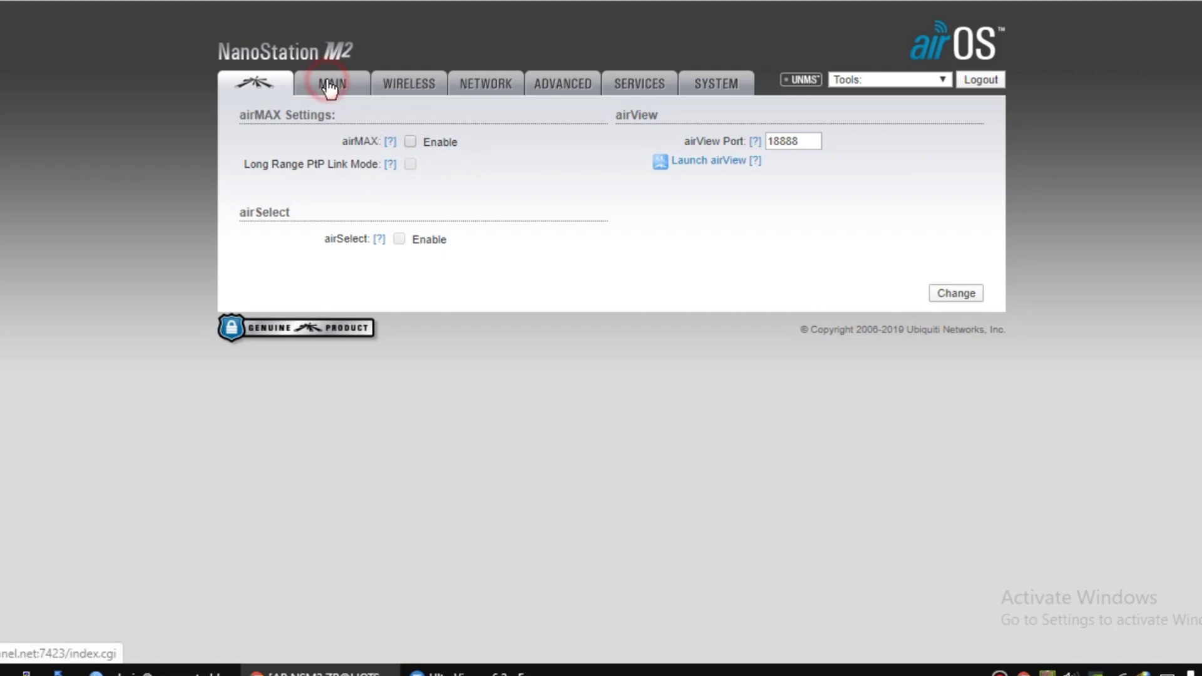
click(396, 88)
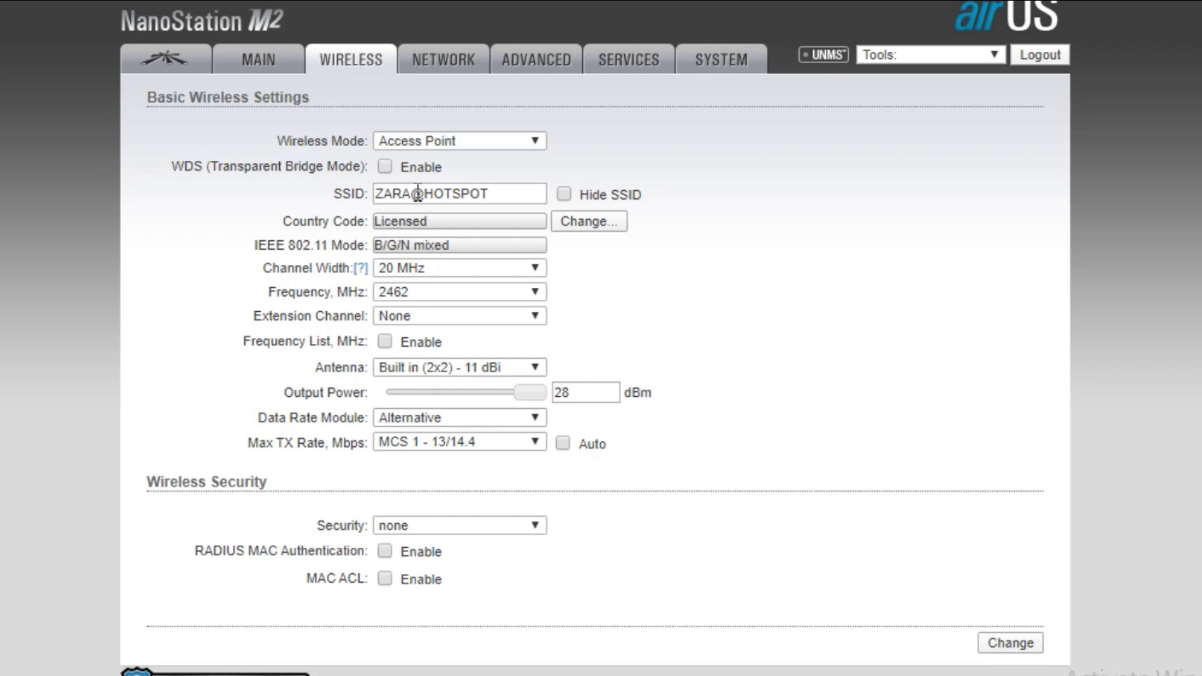
click(446, 194)
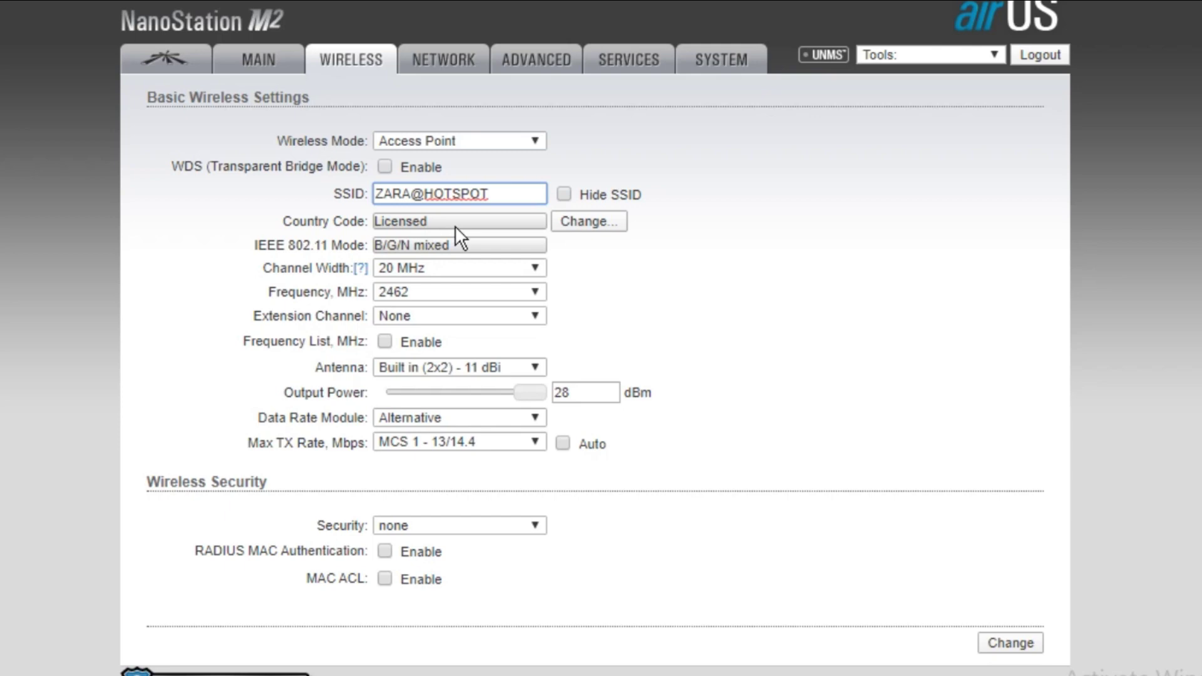
double_click(599, 390)
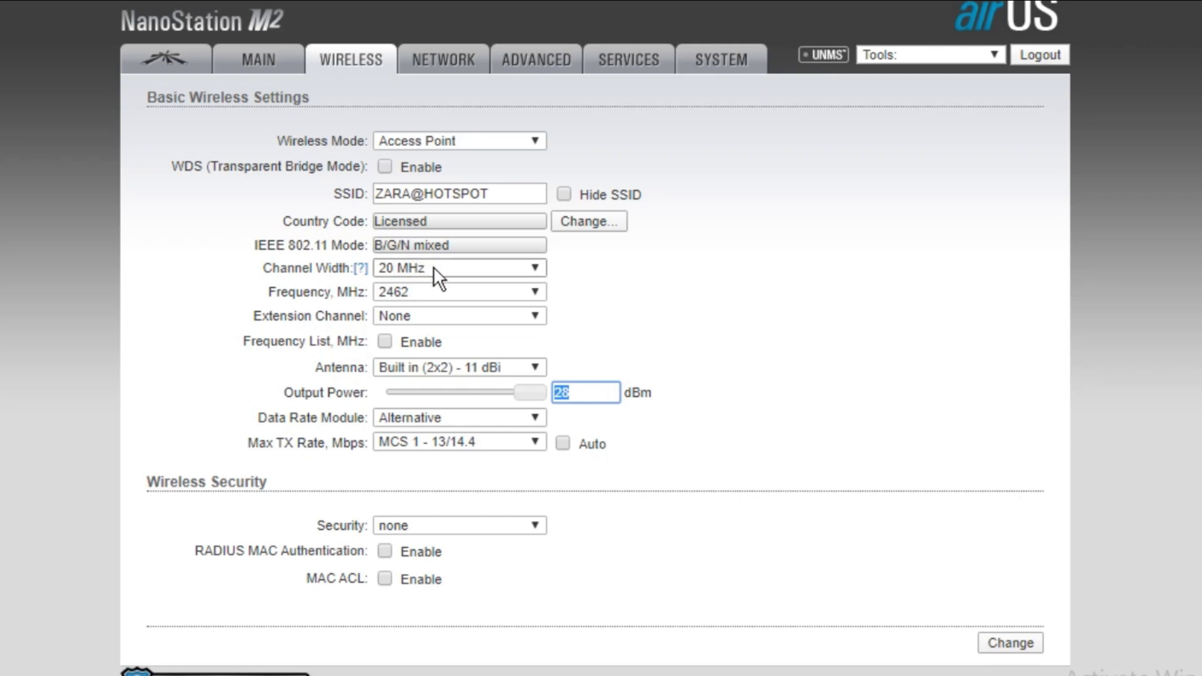
- Examine the available channel width options in the basic wireless settings
click(382, 269)
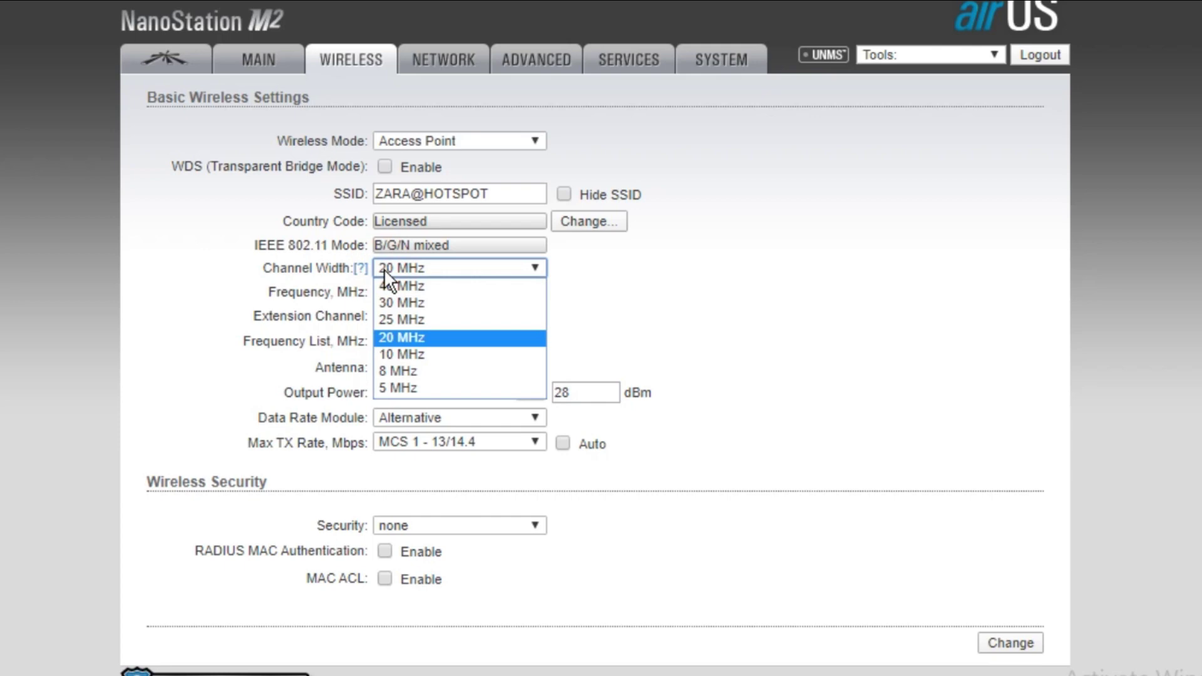
click(724, 280)
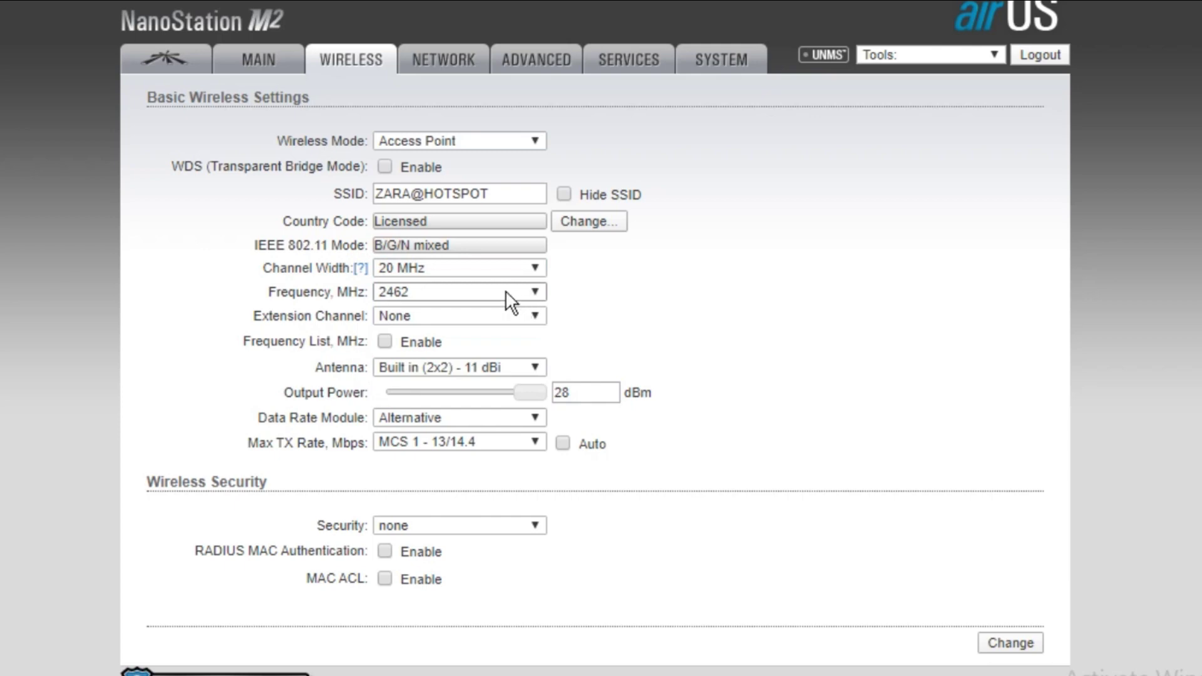
click(483, 269)
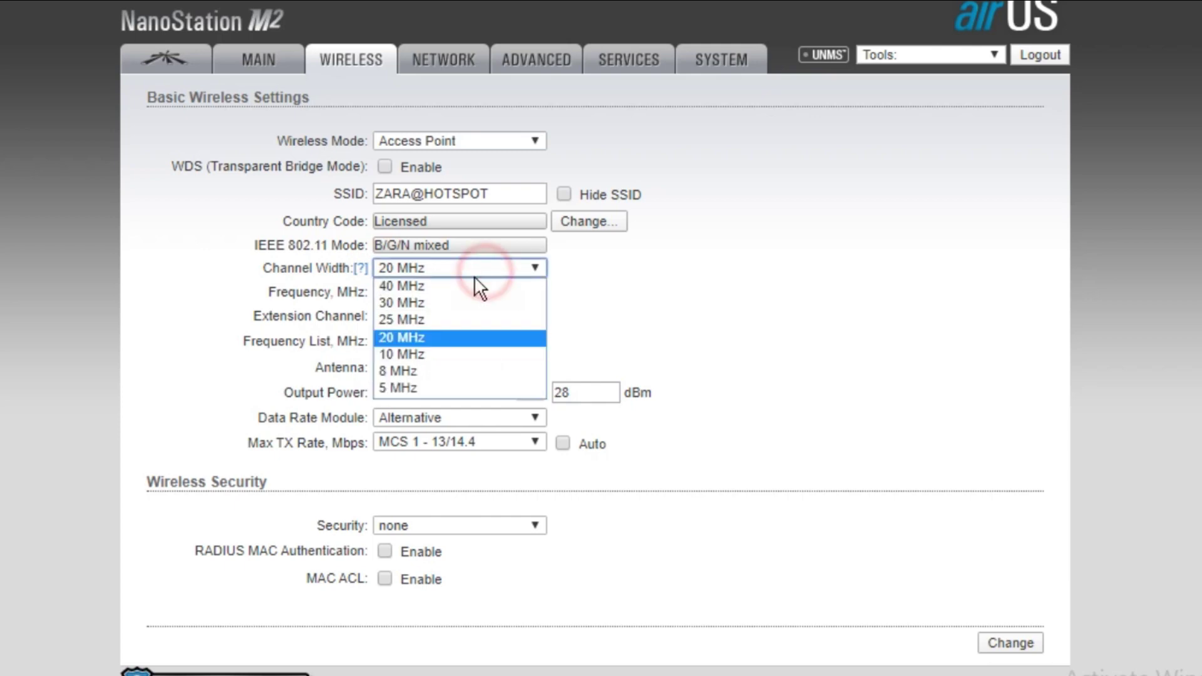
click(660, 318)
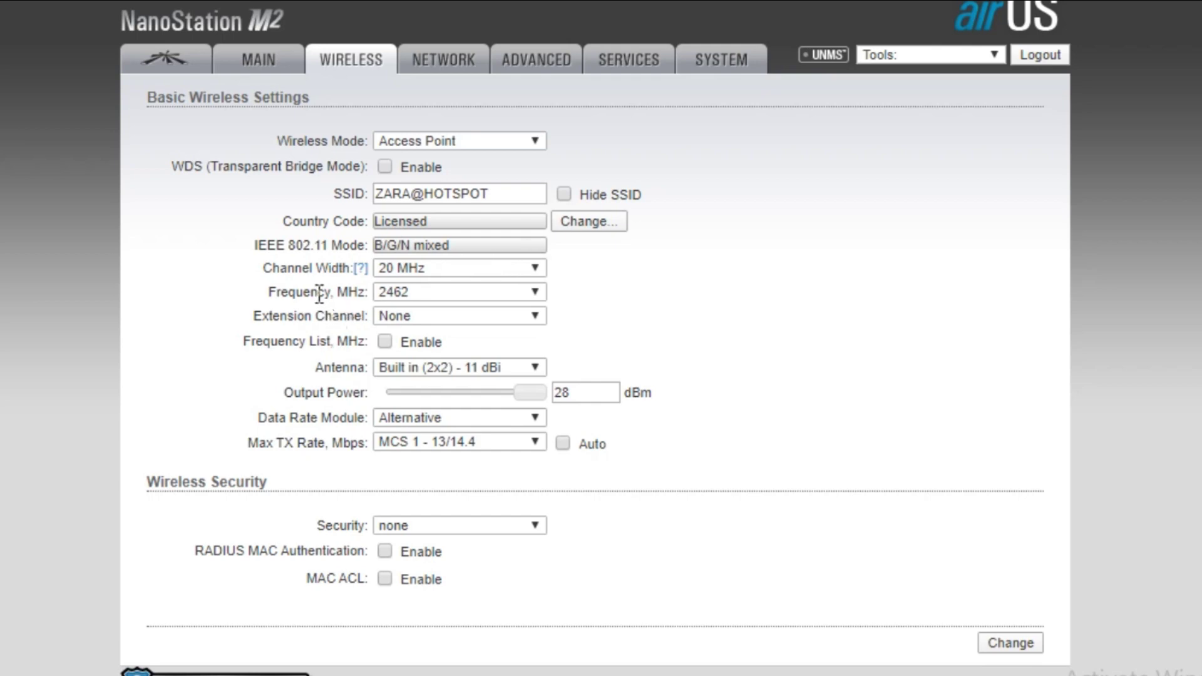
- Examine the available frequency options in the basic wireless settings without changing the selection
click(415, 298)
click(414, 298)
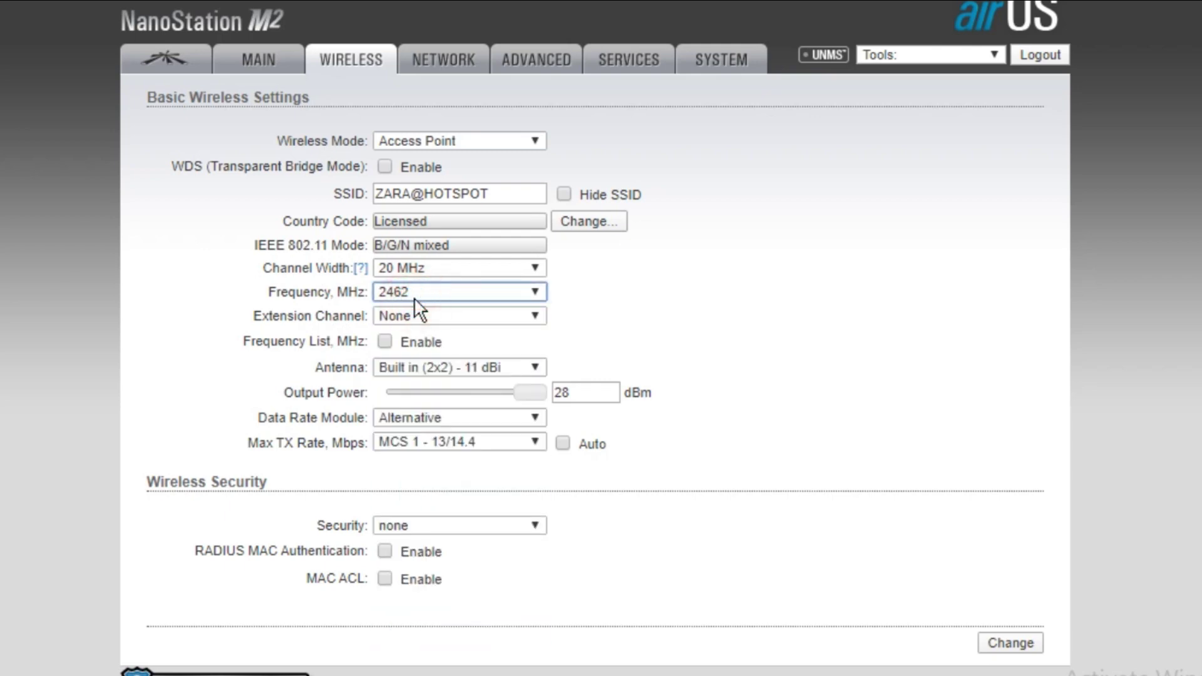
click(415, 298)
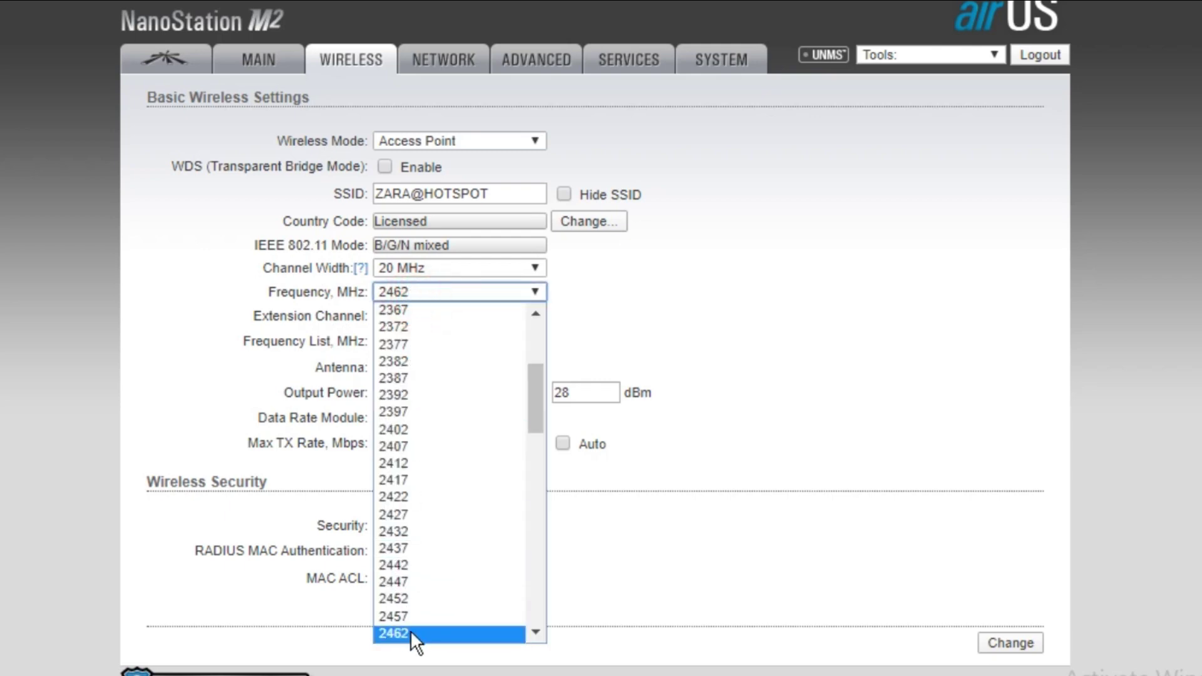
scroll(404, 636, down, 2)
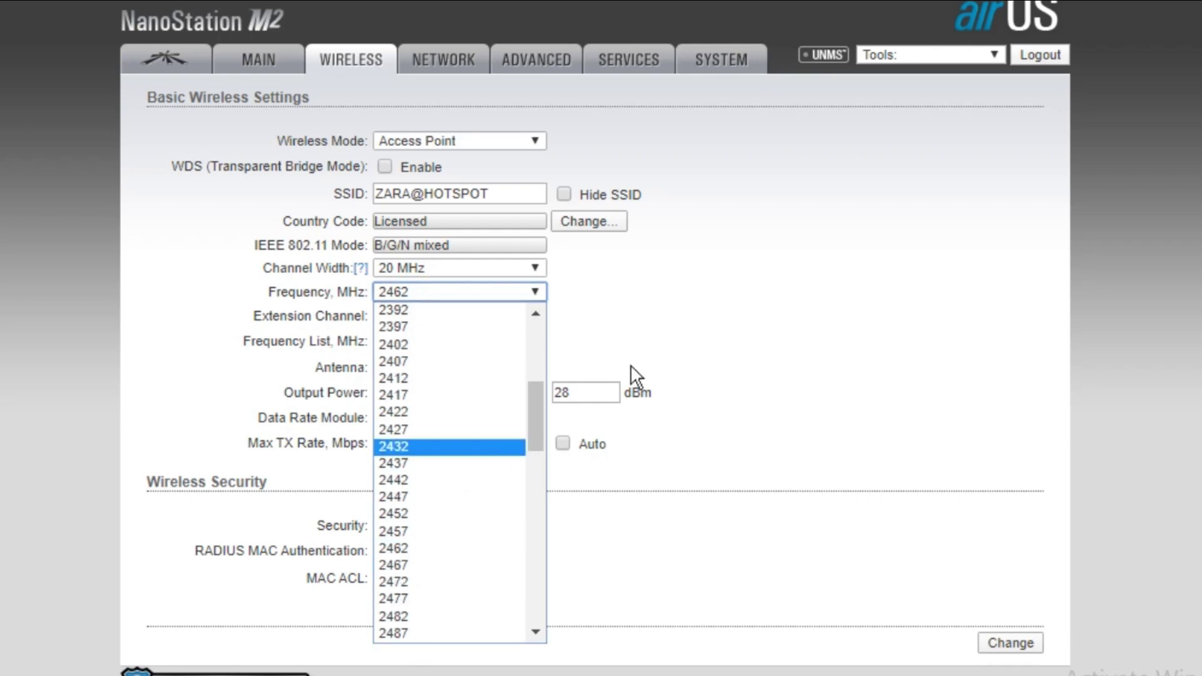
click(648, 361)
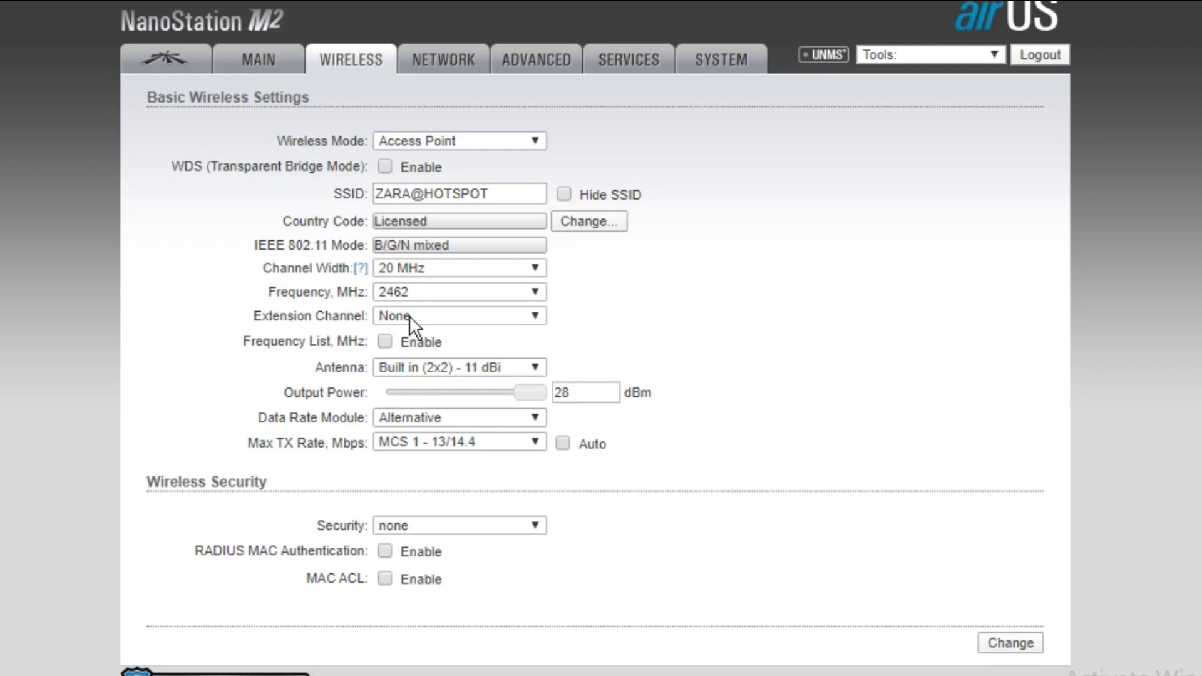
- Check the antenna options and the output power value in the basic wireless settings
click(432, 367)
click(432, 367)
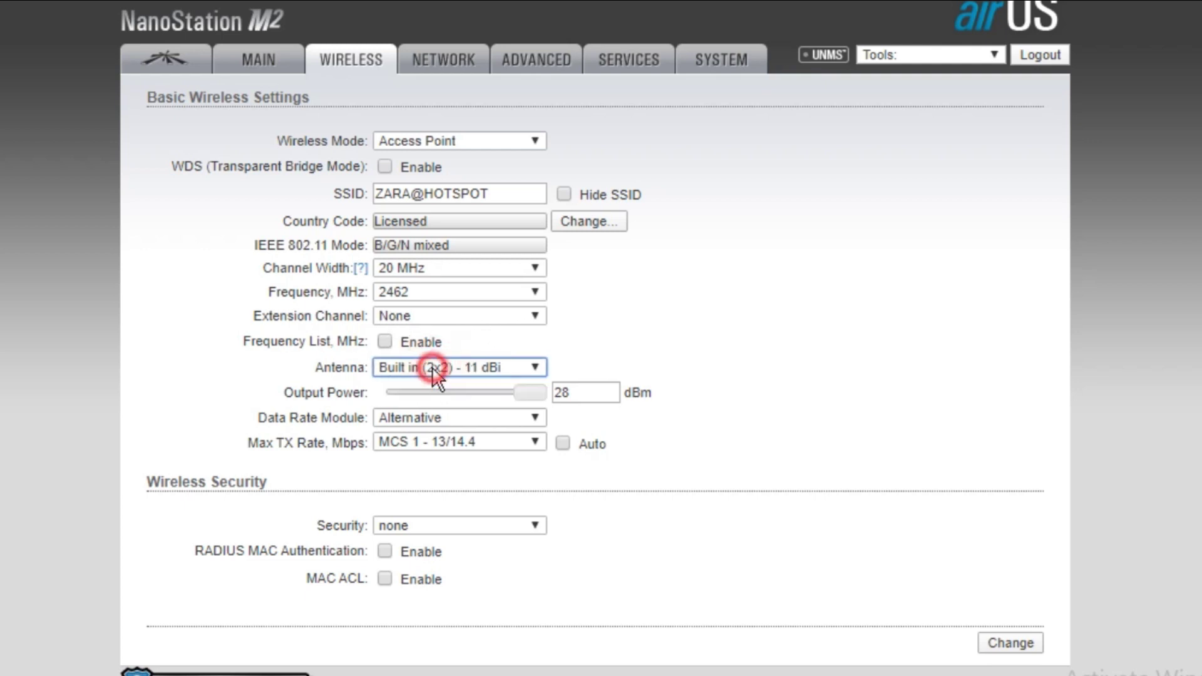
click(432, 366)
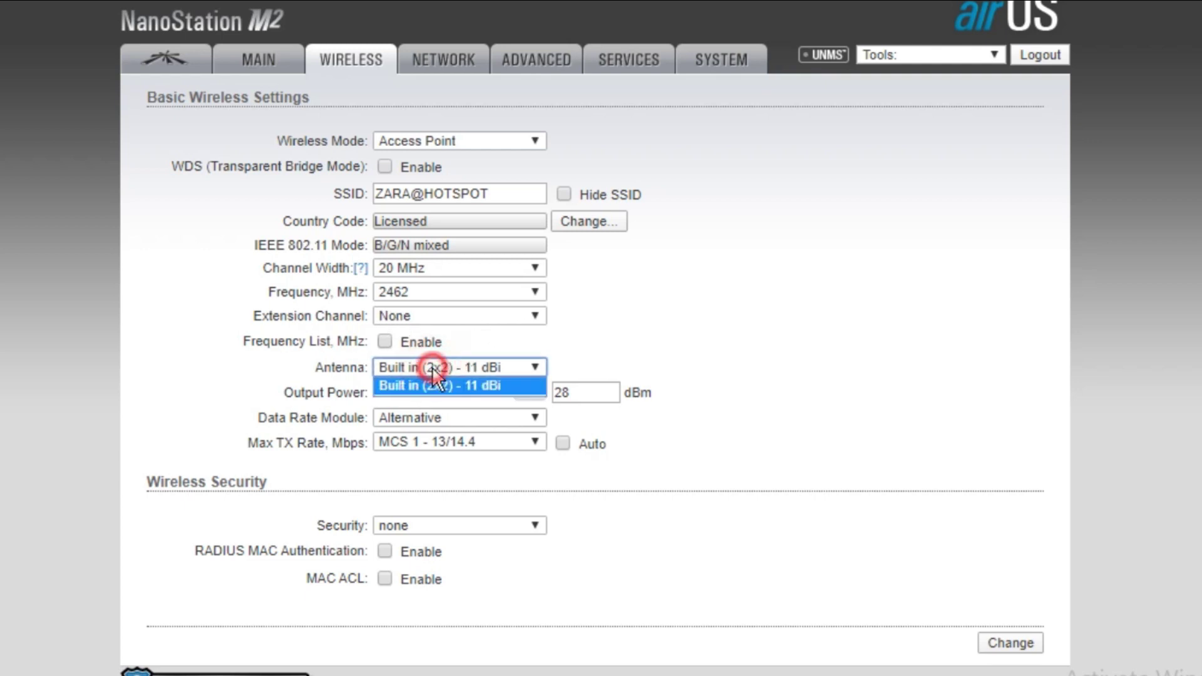
click(582, 355)
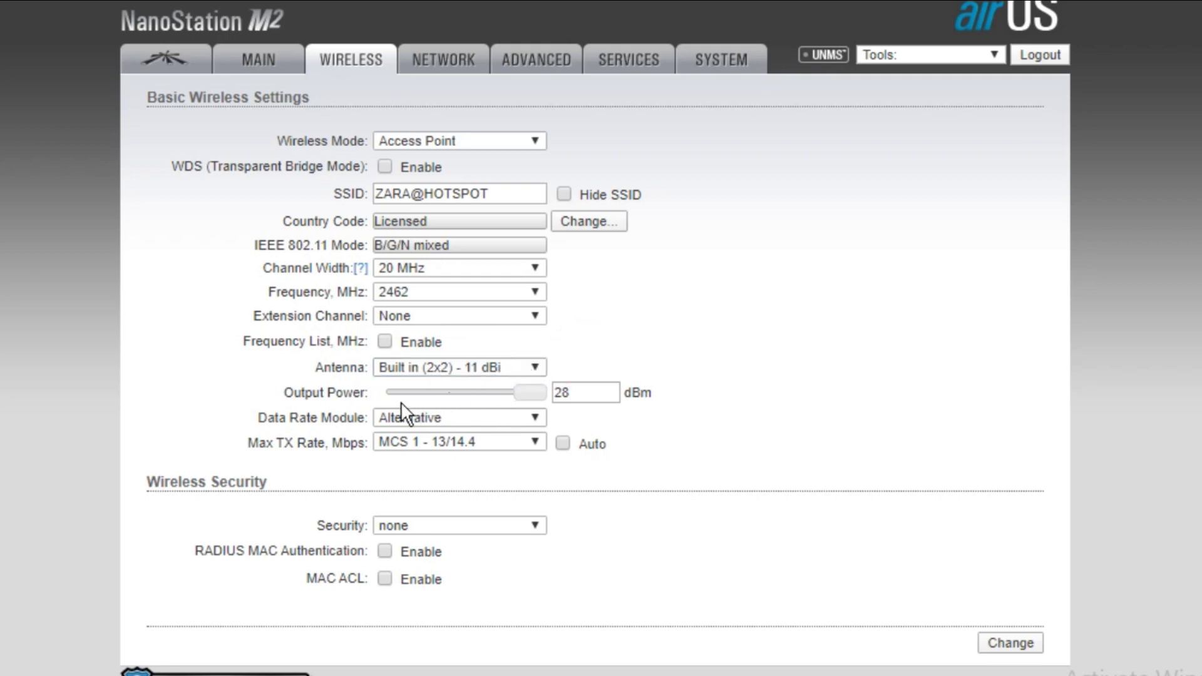
click(556, 395)
double_click(565, 394)
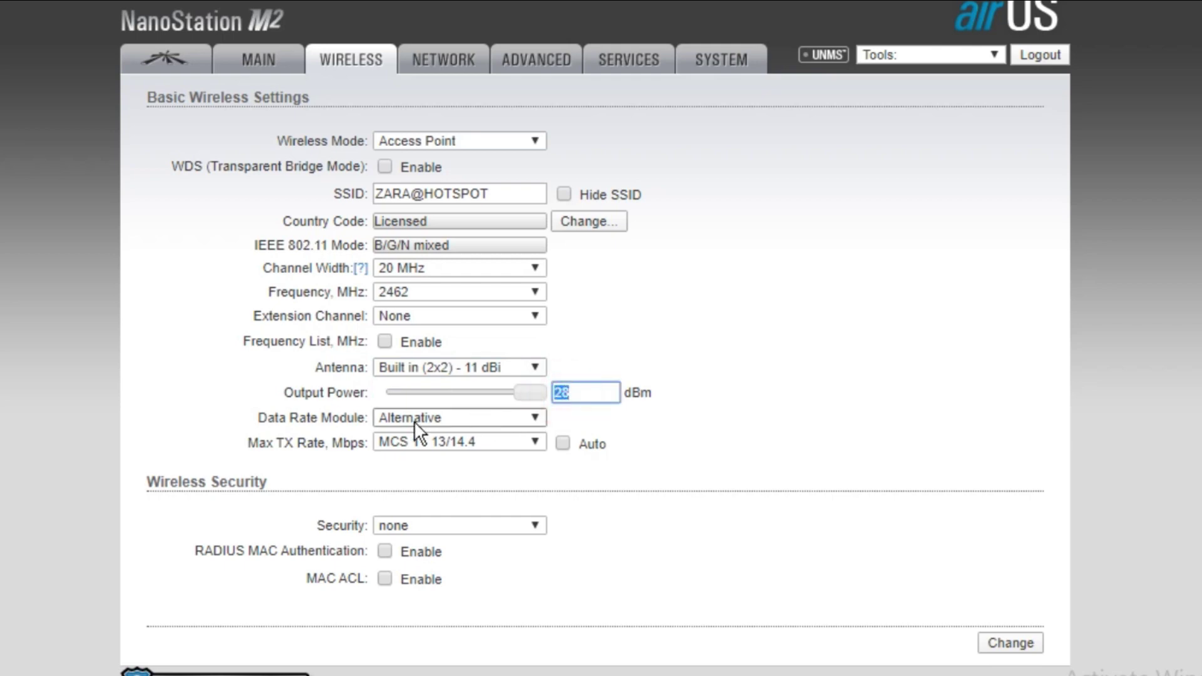
- Examine the Data Rate Module setting and its available options in the basic wireless settings
double_click(280, 417)
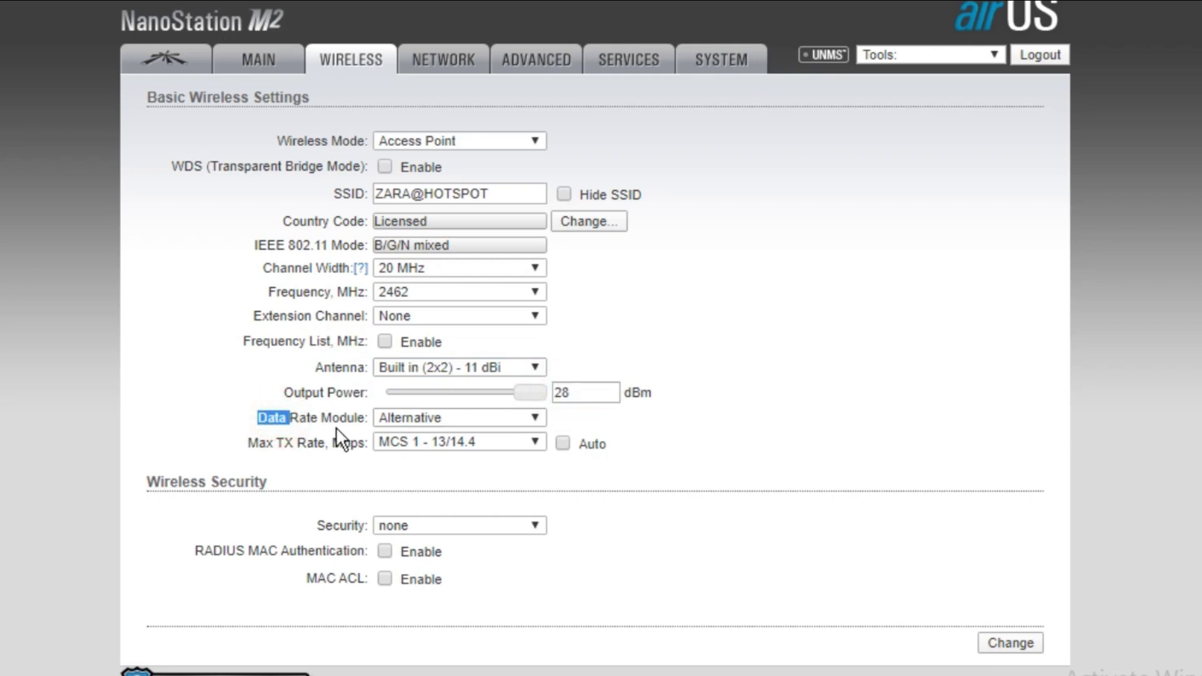
click(397, 422)
click(396, 422)
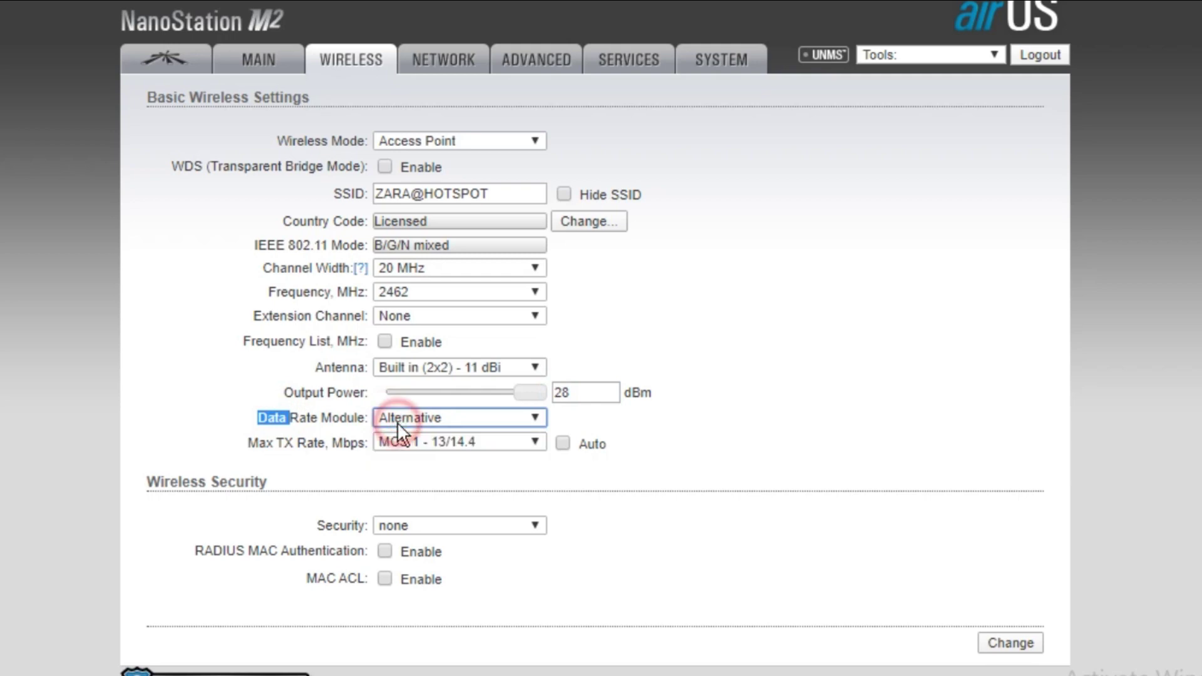
click(397, 422)
click(397, 421)
click(729, 443)
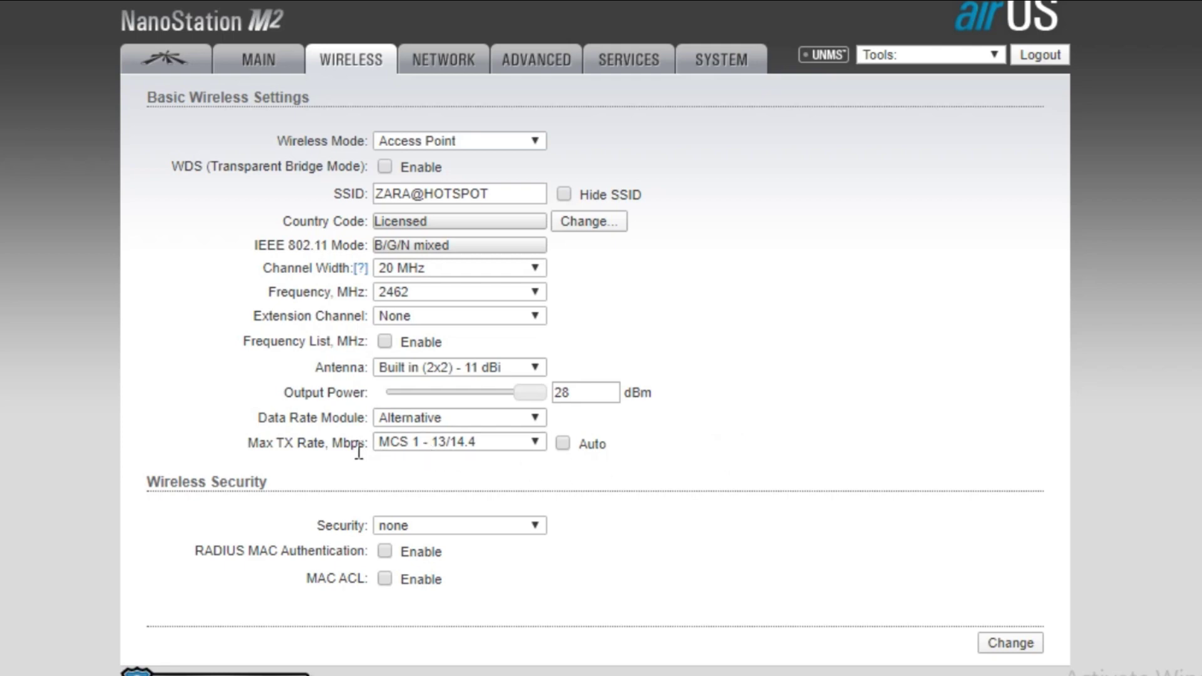
- Examine the available Max TX Rate options and leave the current rate selected
click(399, 443)
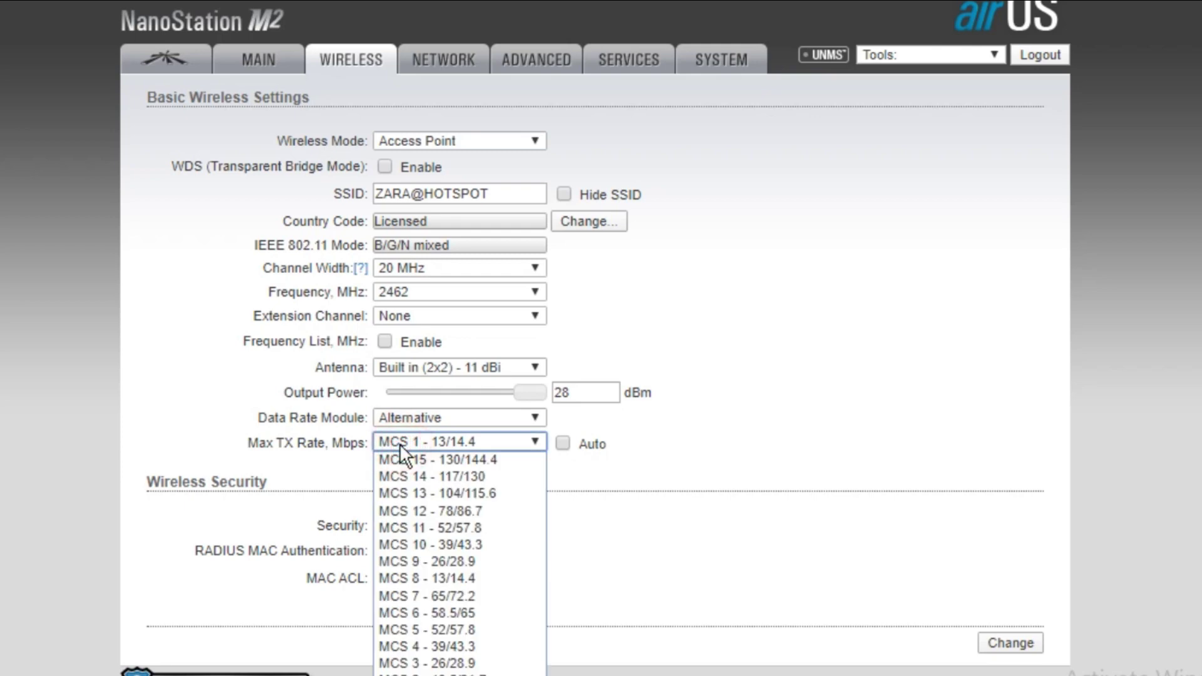
click(399, 444)
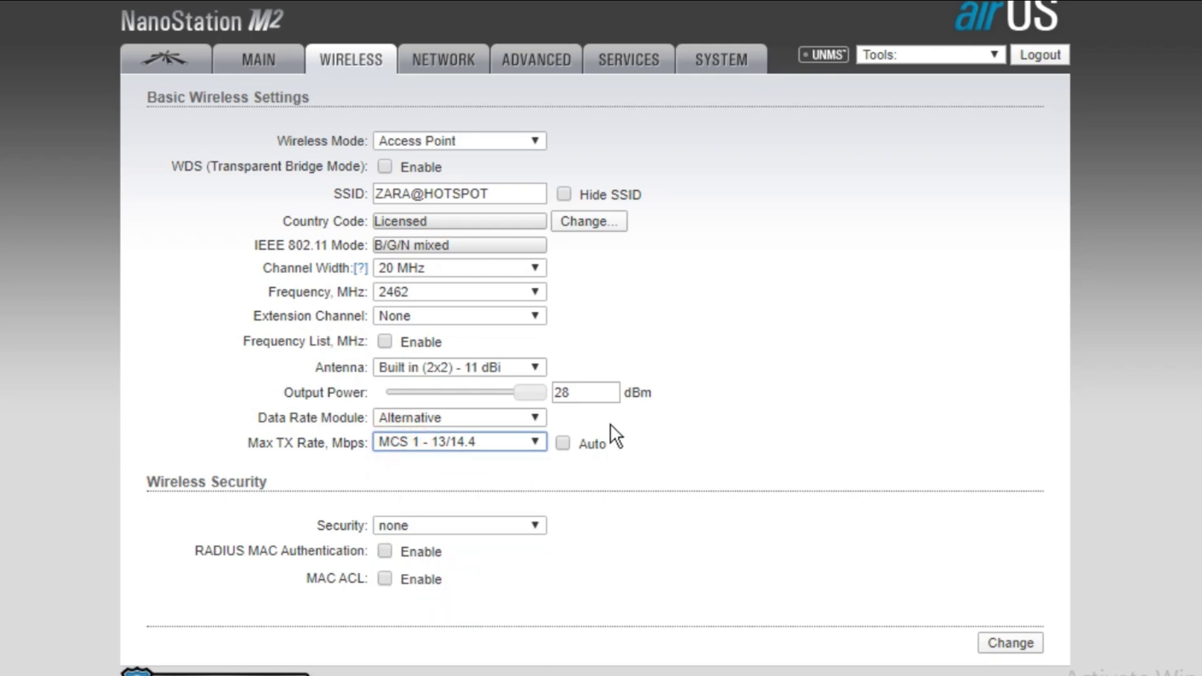
click(633, 447)
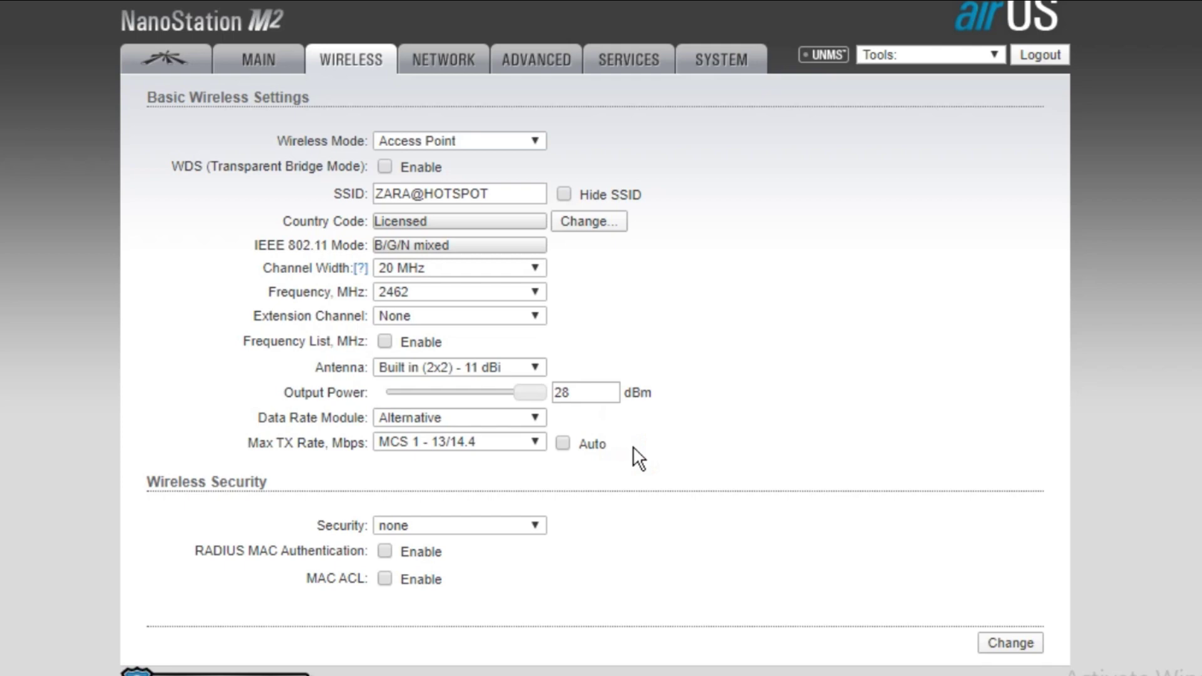
click(480, 443)
key(Escape)
click(677, 298)
- Open the network settings and review the network mode and the management IP configuration
click(453, 61)
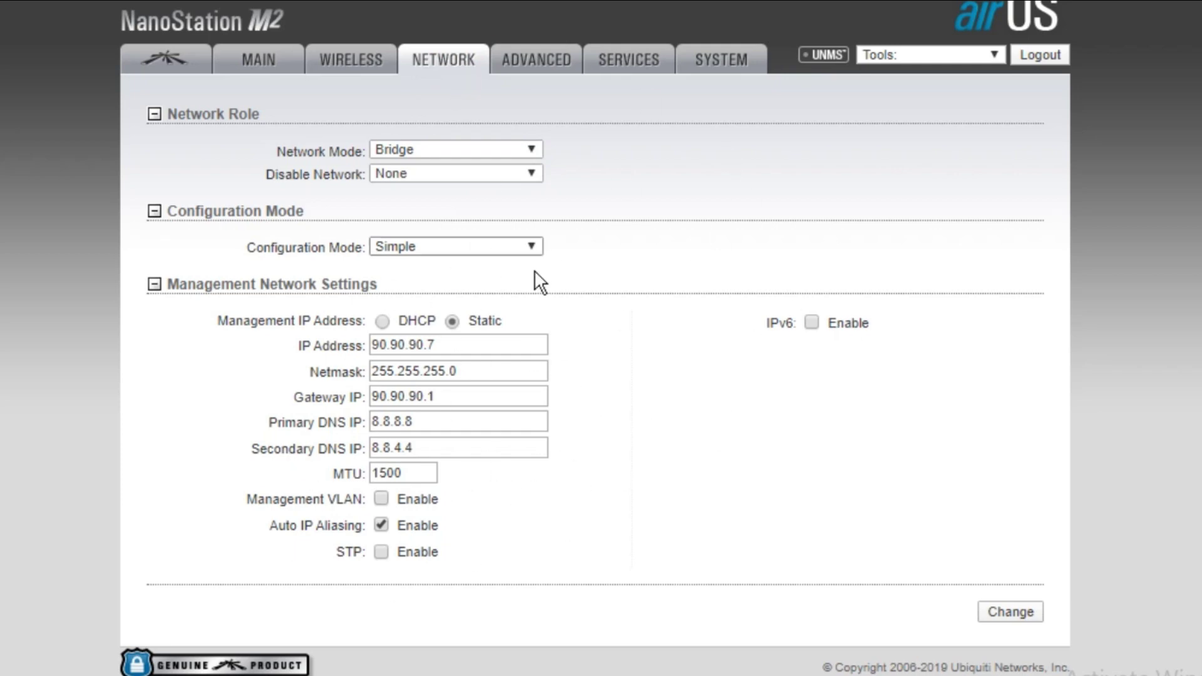
- Open the advanced wireless settings and check the RTS Threshold and Distance values
click(516, 68)
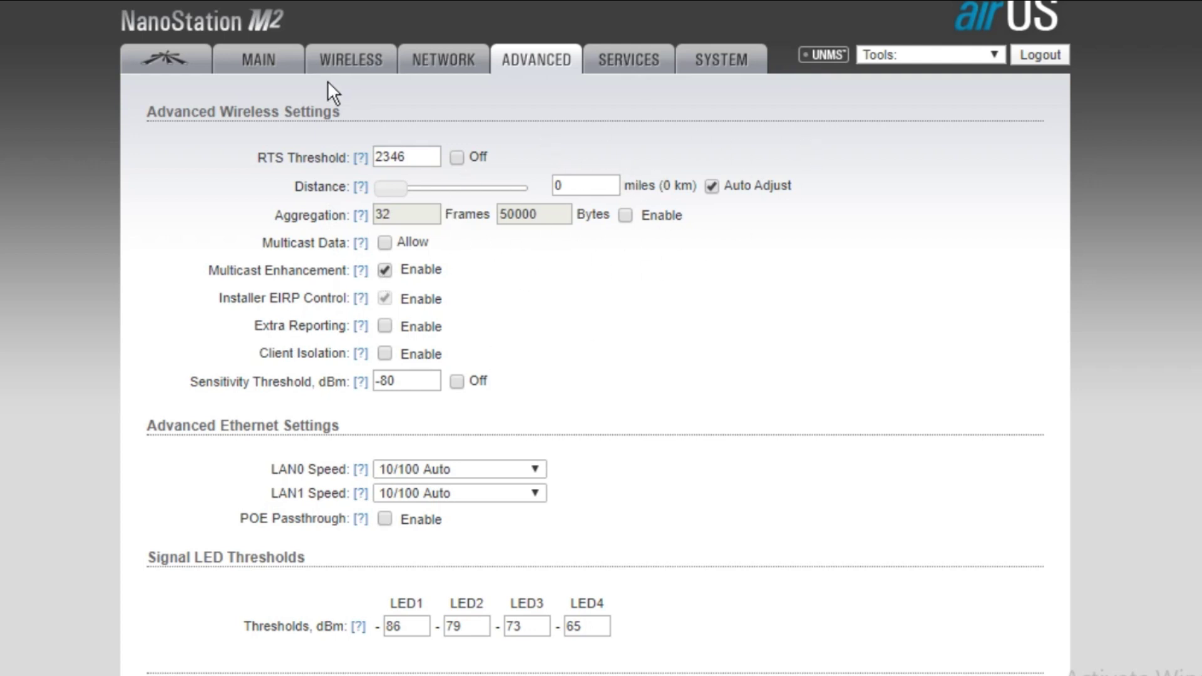
click(422, 156)
drag(421, 155, 329, 158)
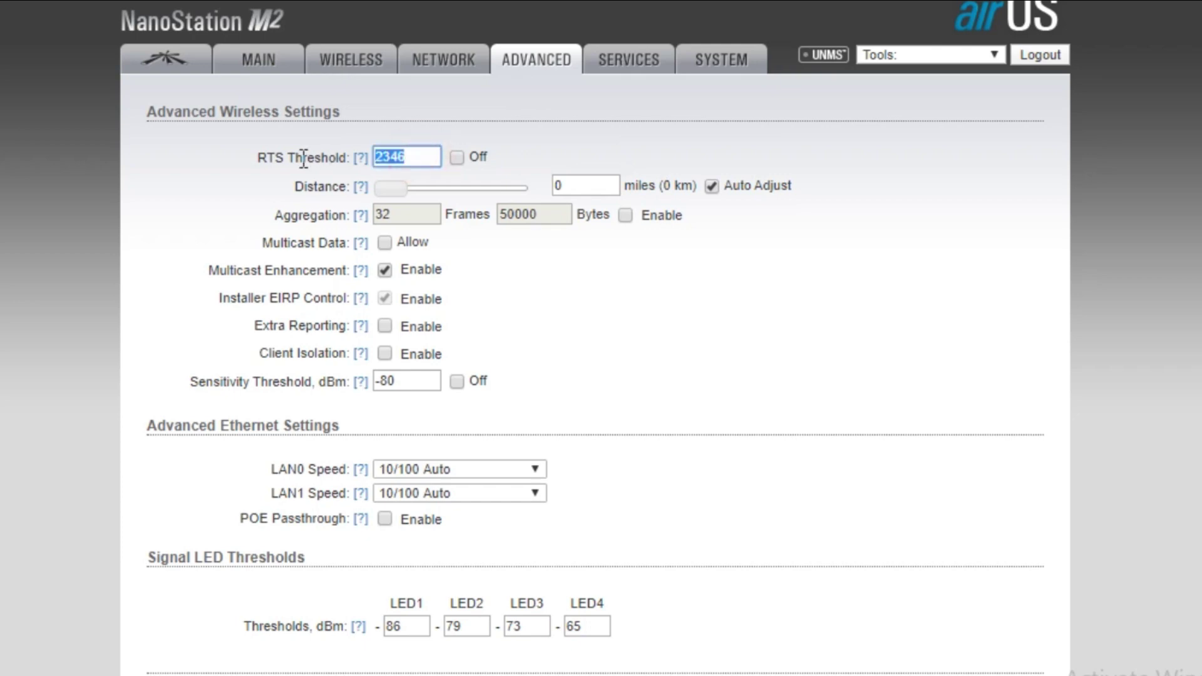
click(416, 156)
double_click(594, 188)
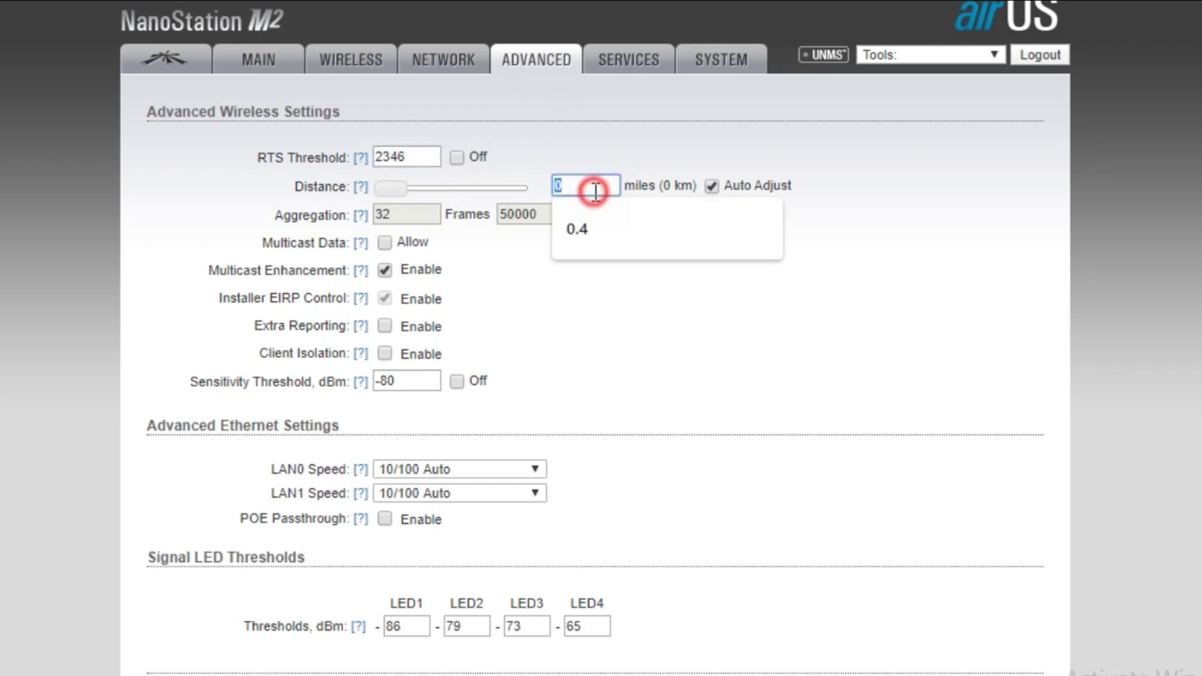
click(595, 188)
click(812, 138)
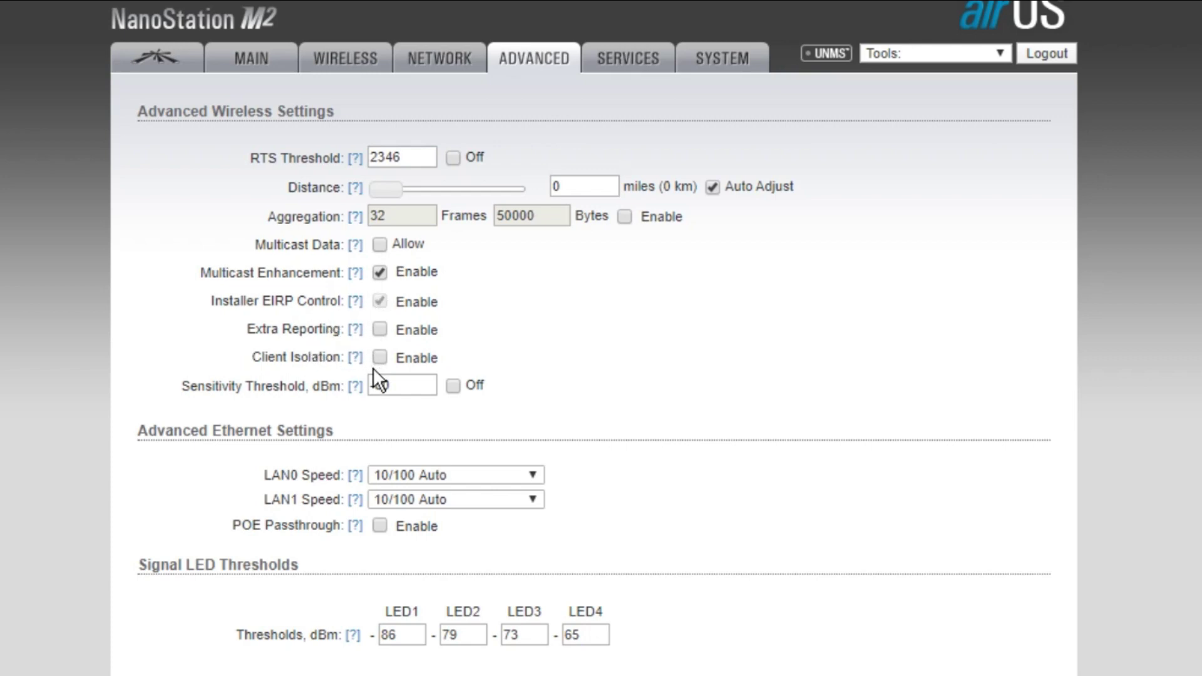
- Check the Sensitivity Threshold value in the advanced wireless settings
click(384, 385)
click(391, 387)
drag(392, 386, 378, 386)
click(401, 385)
click(403, 385)
click(538, 358)
- Open the services settings and review them from Ping Watchdog down to Device Discovery
click(620, 62)
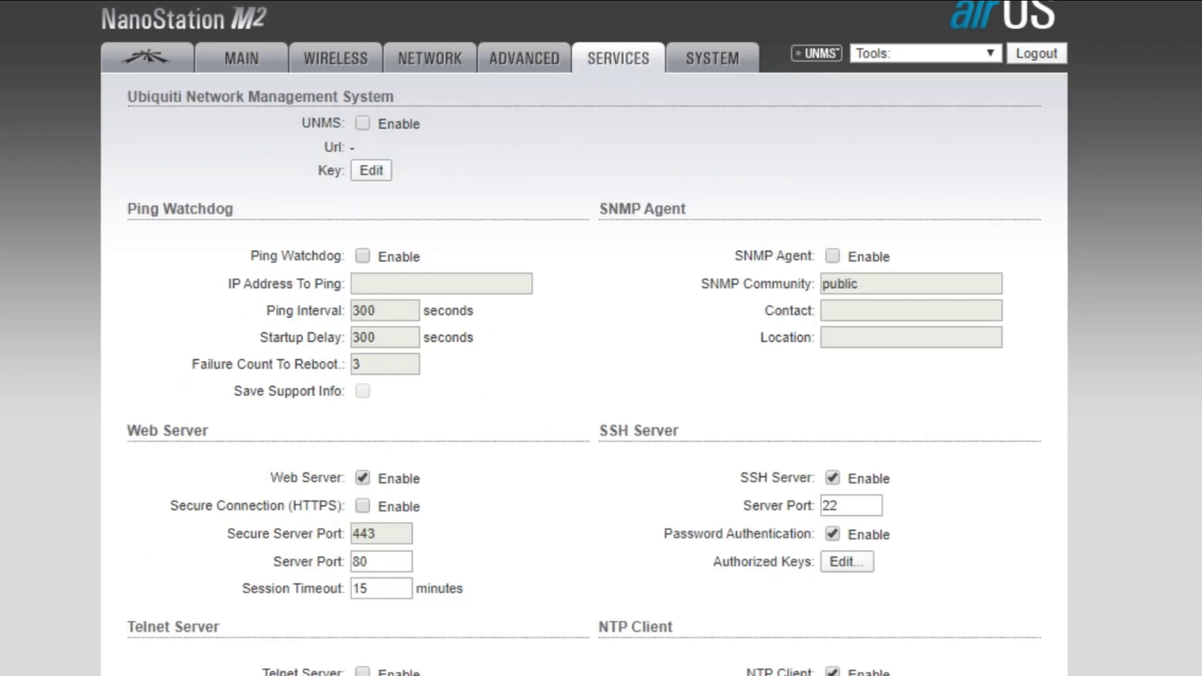
scroll(601, 338, down, 5)
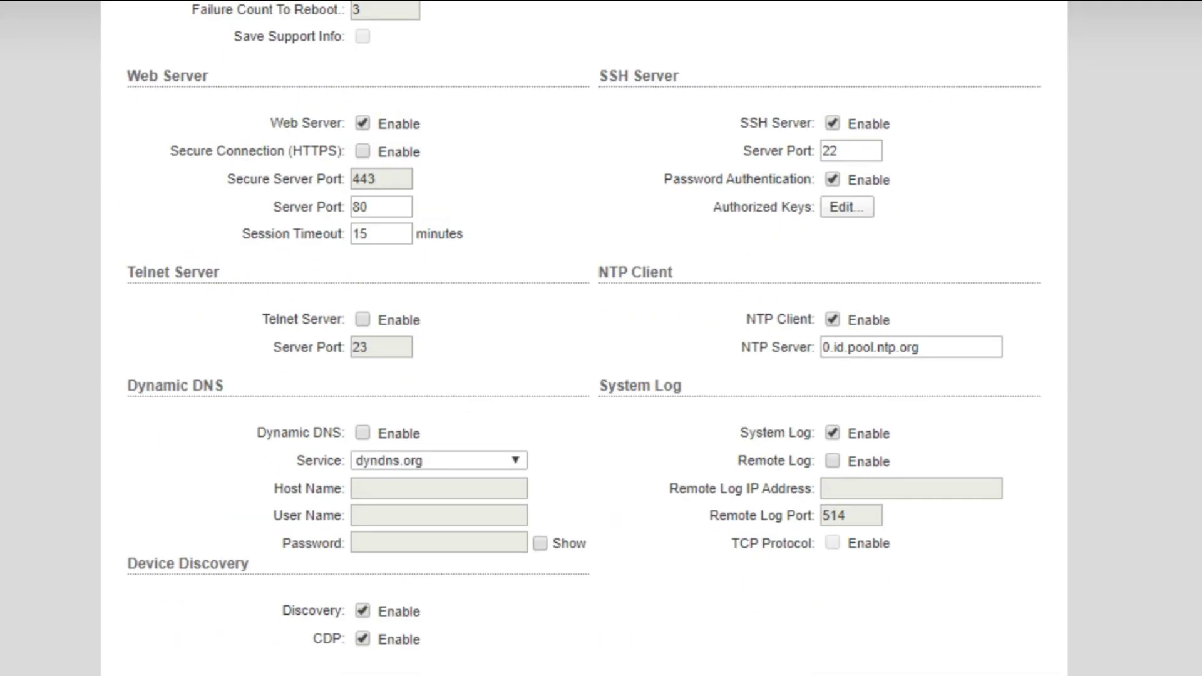
scroll(601, 338, up, 5)
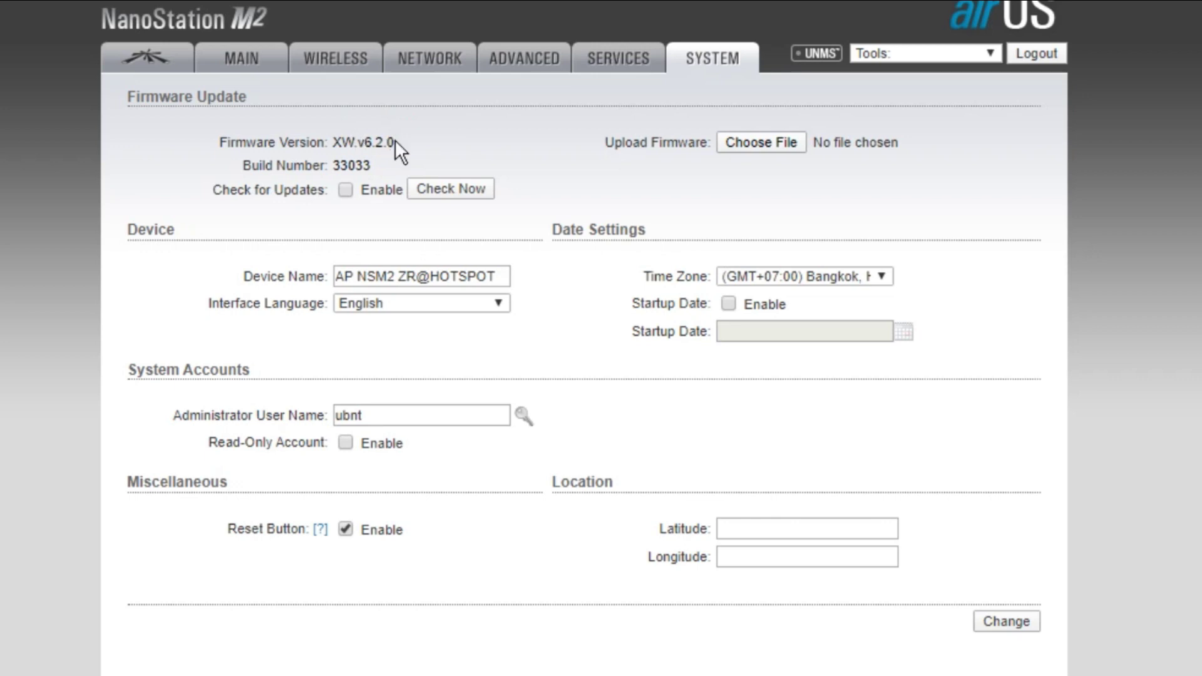
- Open the system settings and check the firmware version
drag(395, 141, 234, 135)
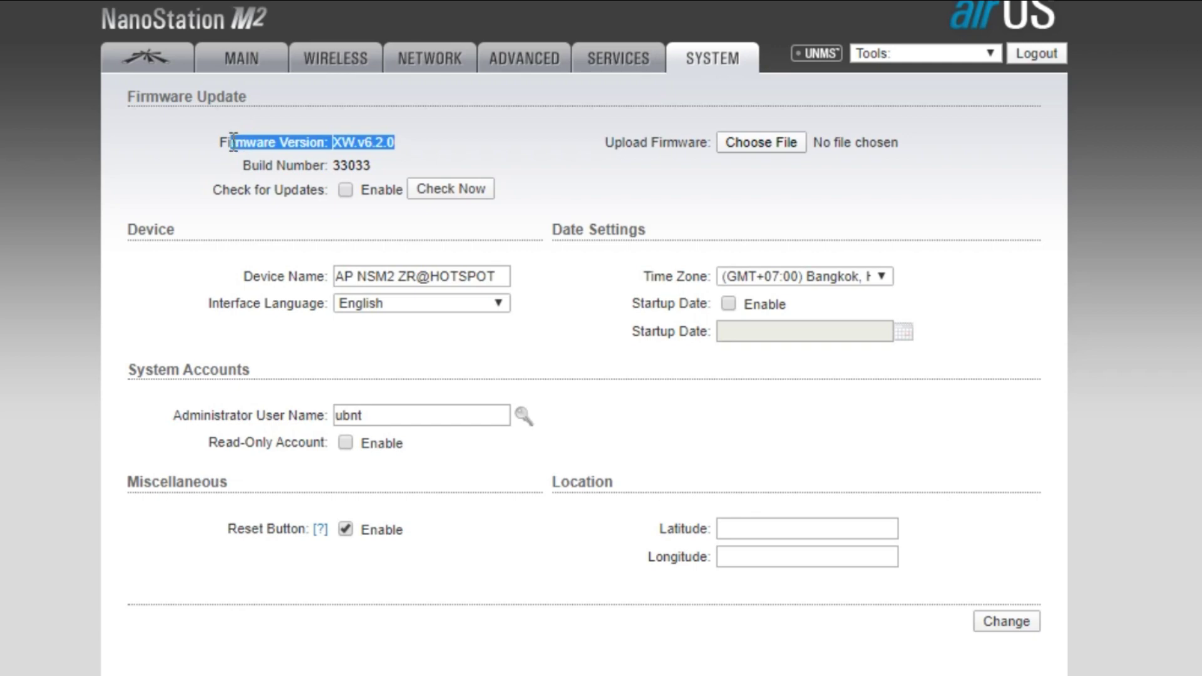
double_click(233, 141)
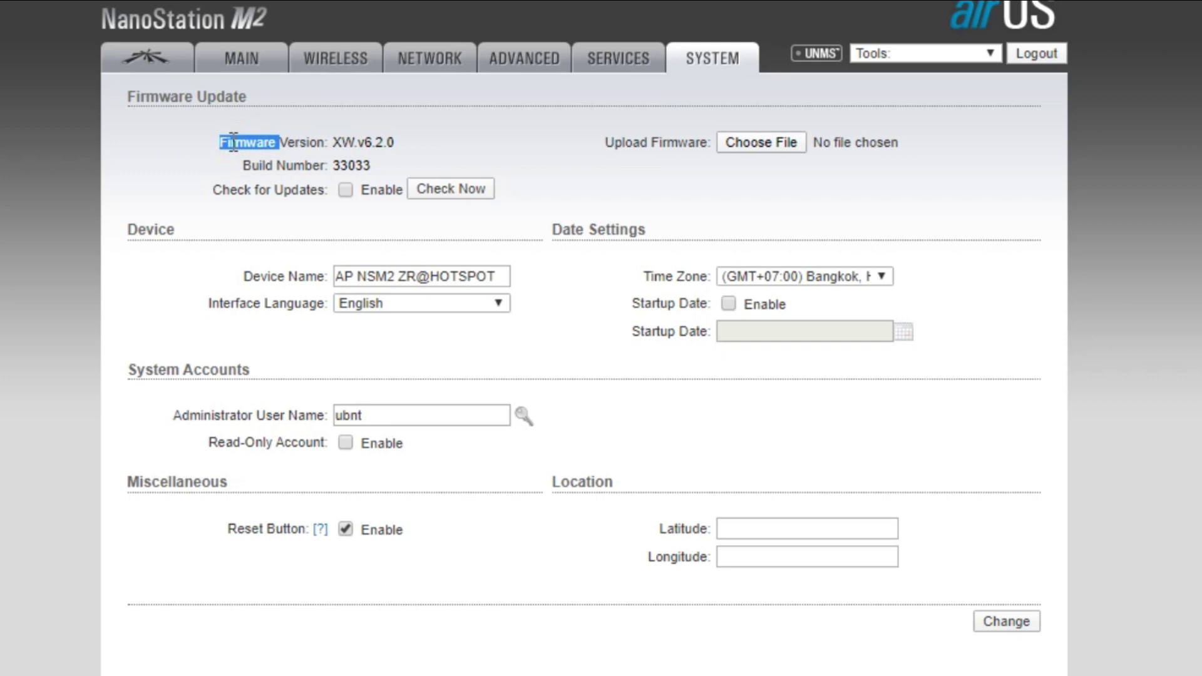
click(276, 150)
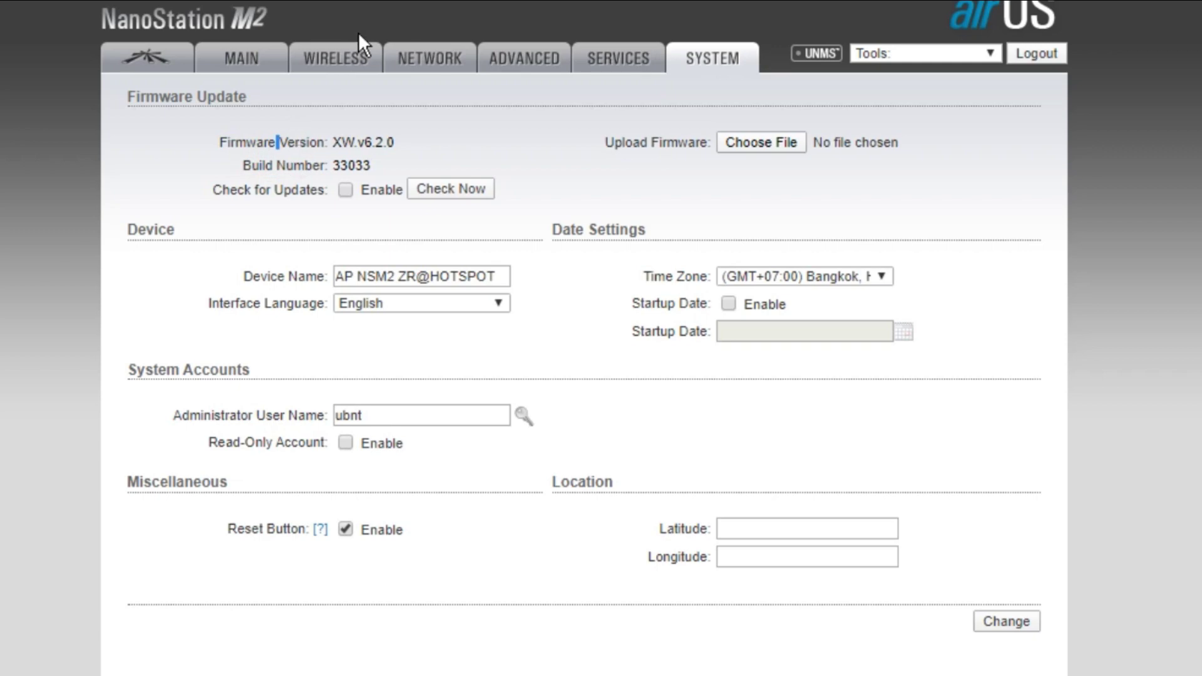
- Return to the main status overview and display the list of connected stations in the monitor section
click(251, 54)
click(251, 60)
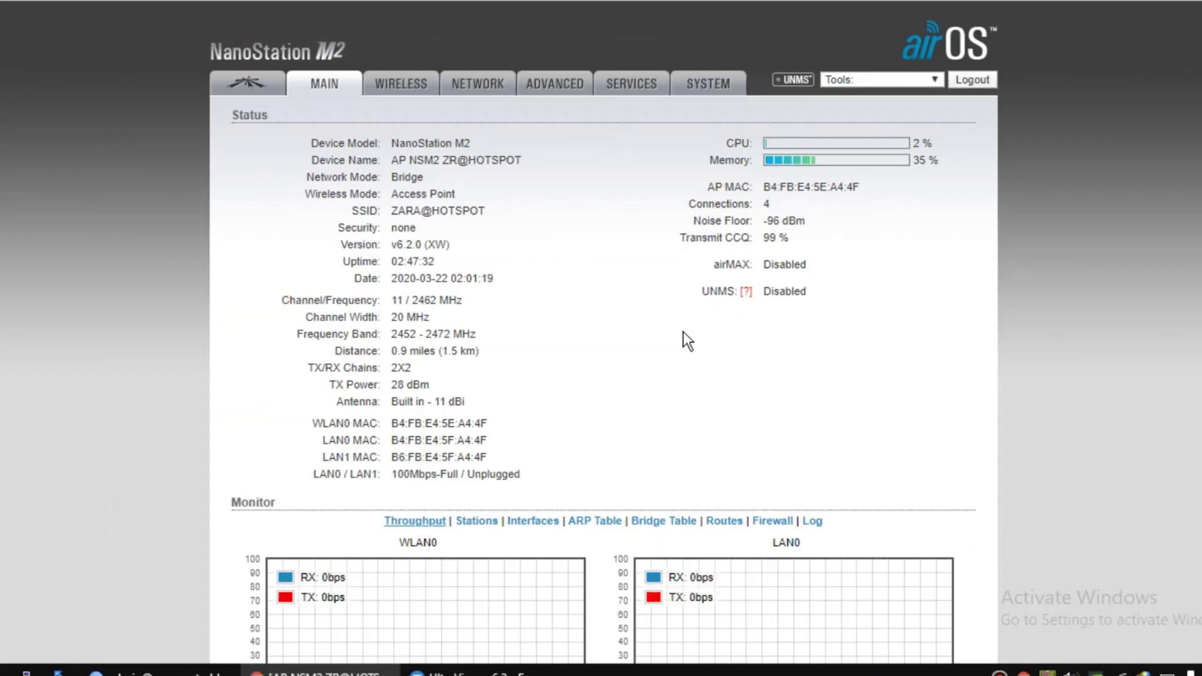
click(674, 338)
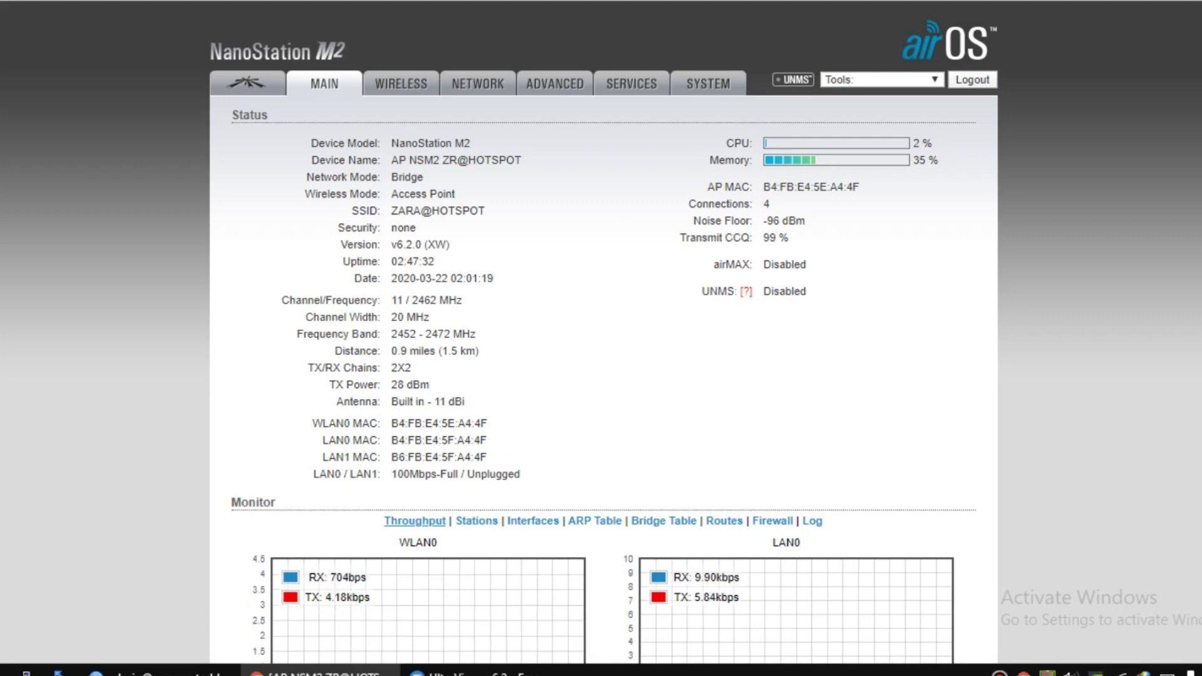
scroll(839, 376, down, 3)
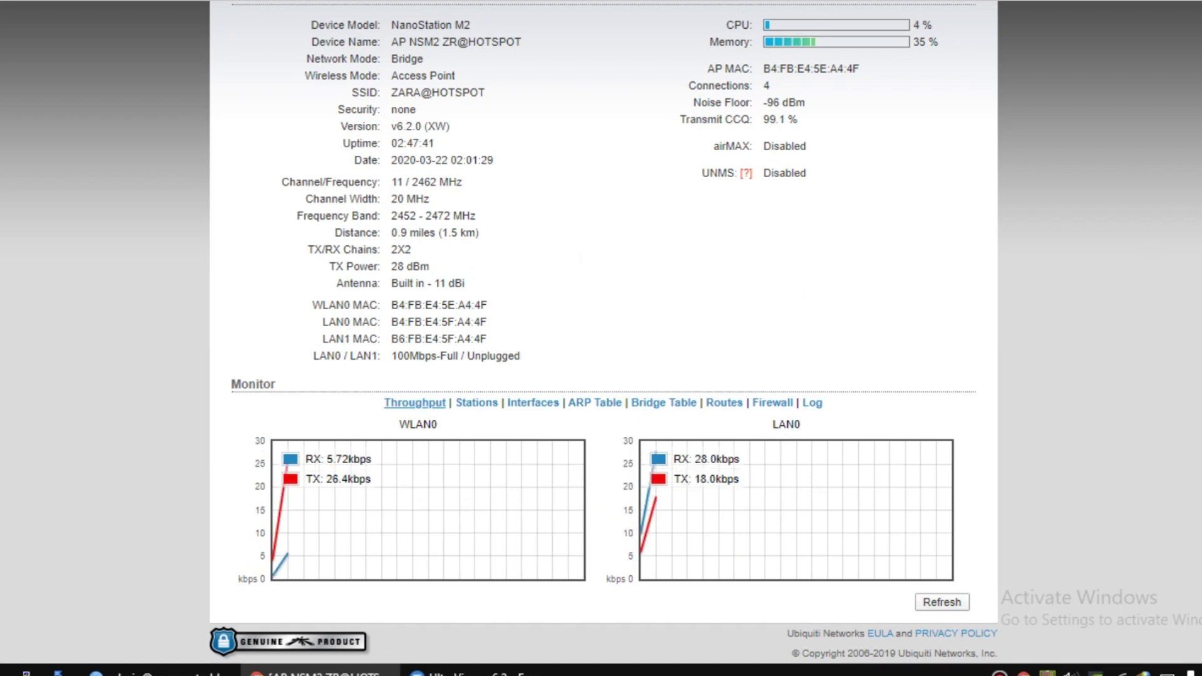
click(478, 402)
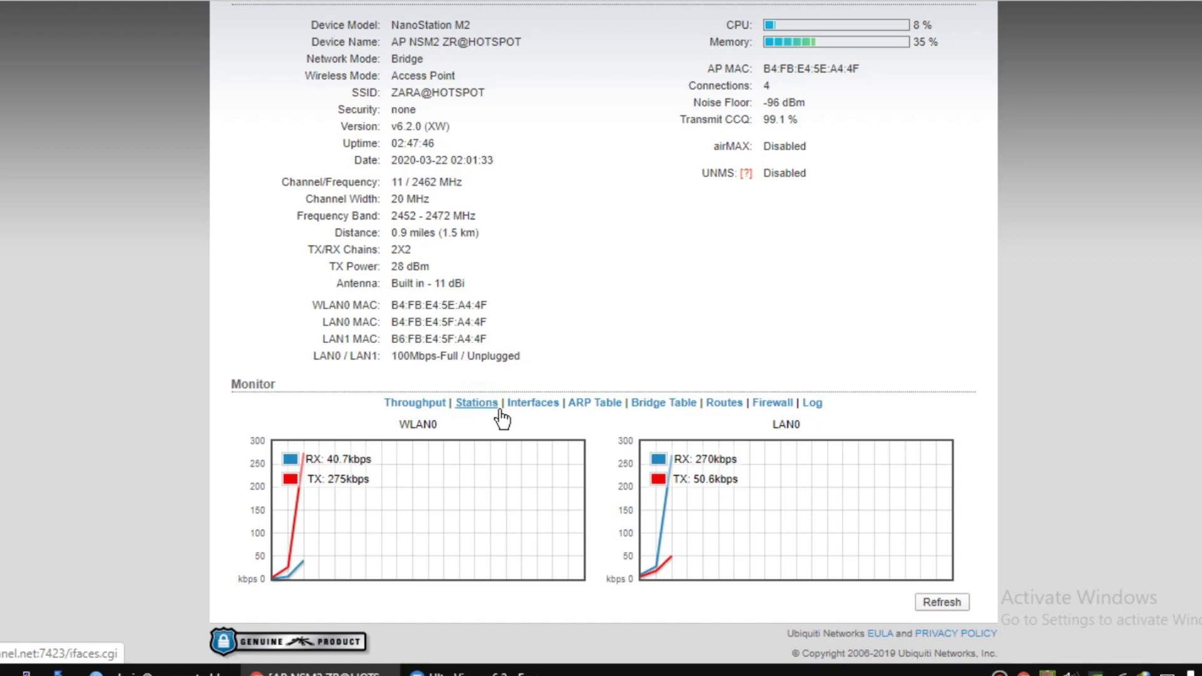
click(500, 410)
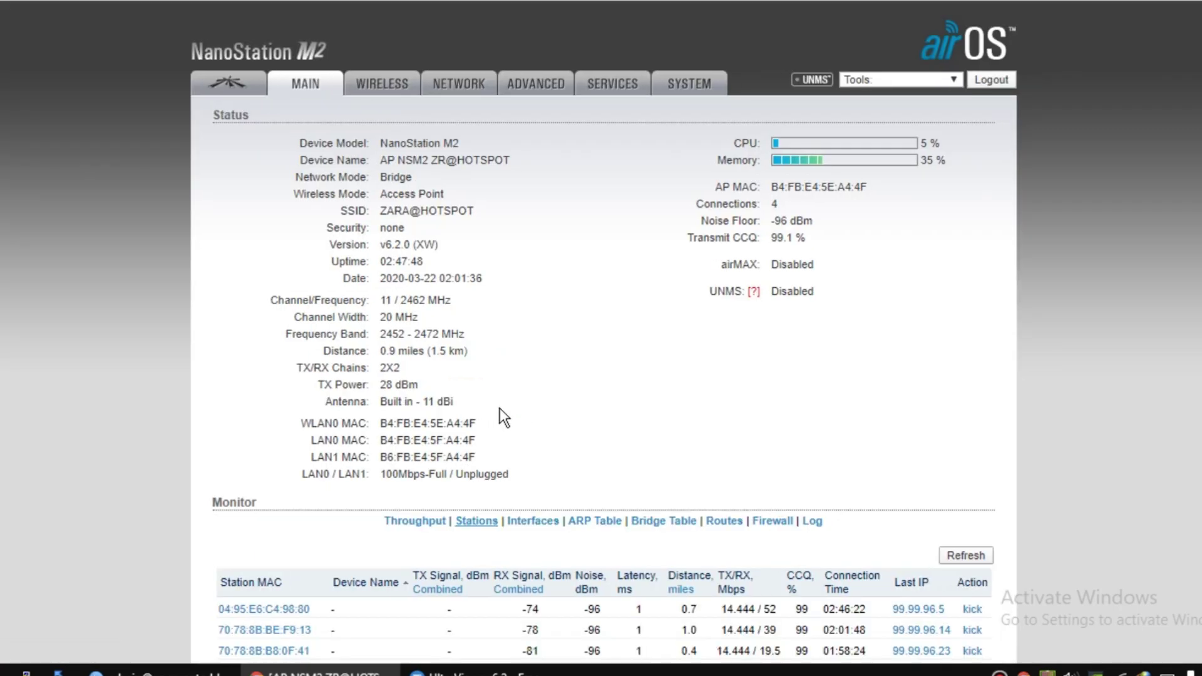
scroll(648, 314, down, 1)
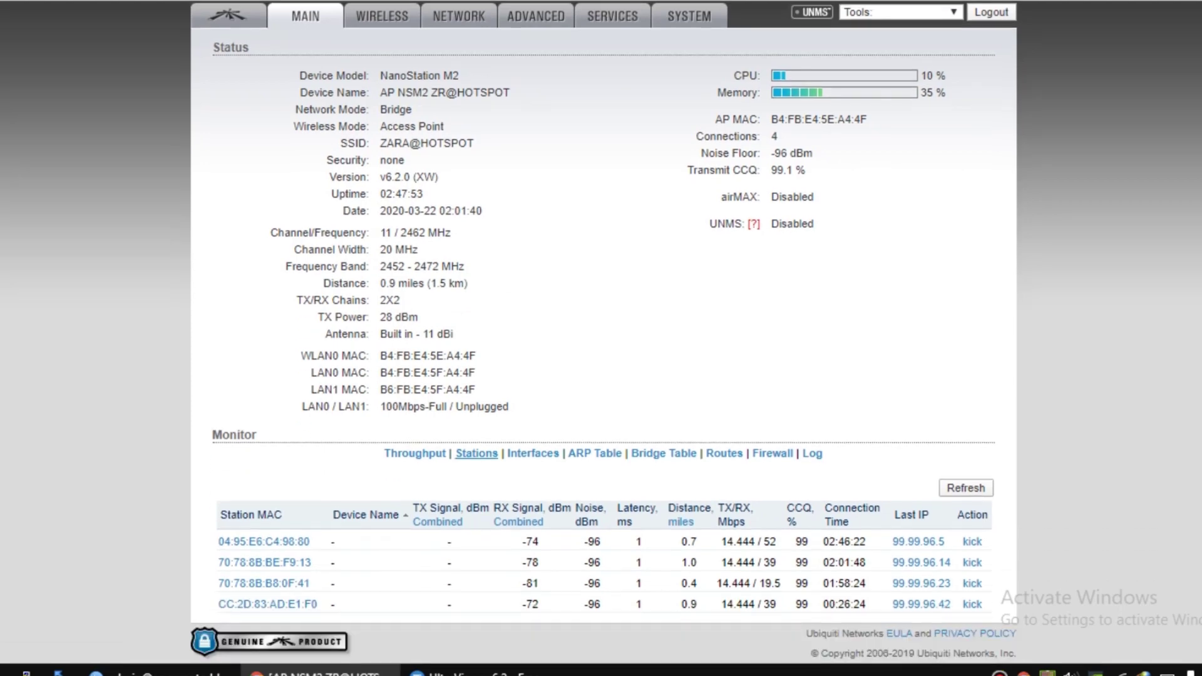